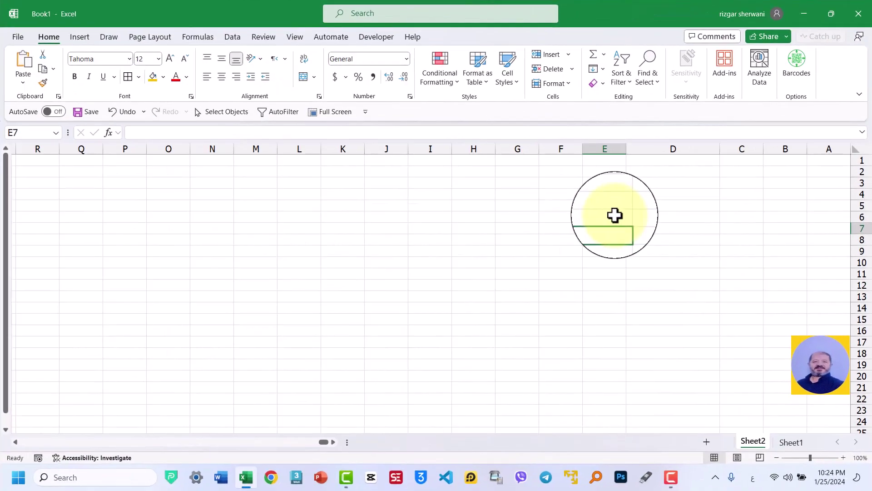
# - Undo the last change on the sheet and enter 0785426 in cell D5
pyautogui.click(614, 215)
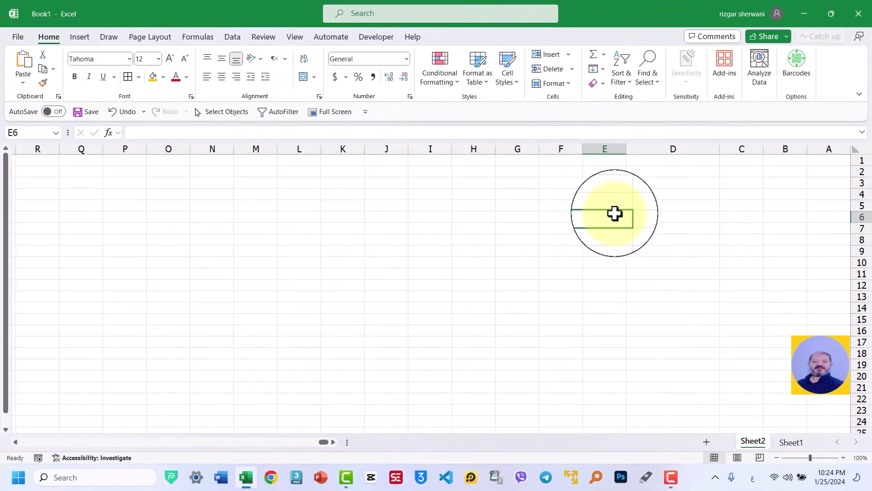
pyautogui.hotkey('ctrl', 'z')
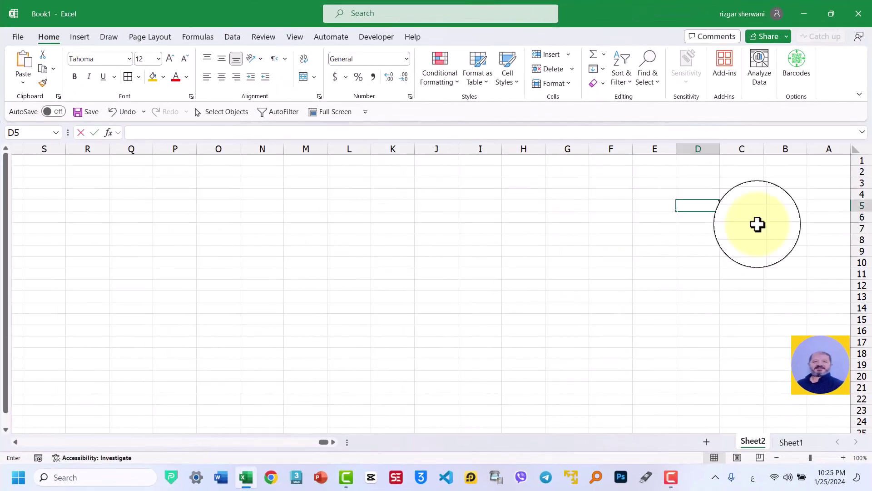
pyautogui.write('0785426')
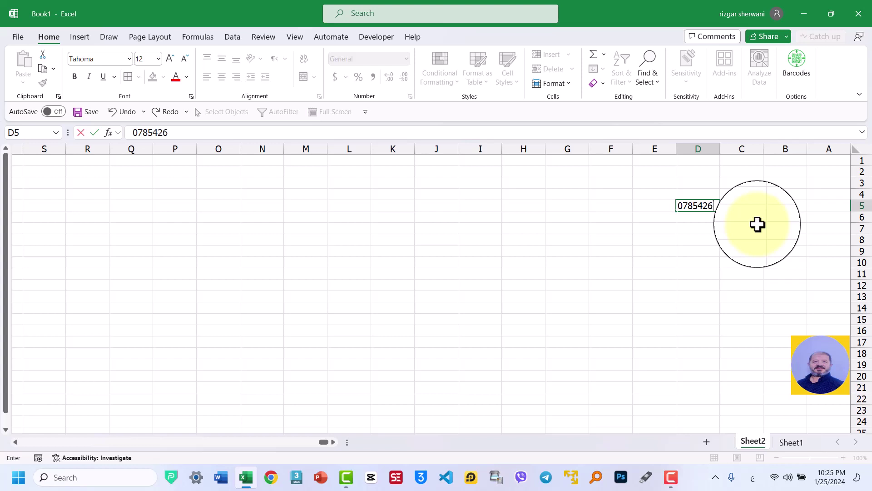
pyautogui.press('Return')
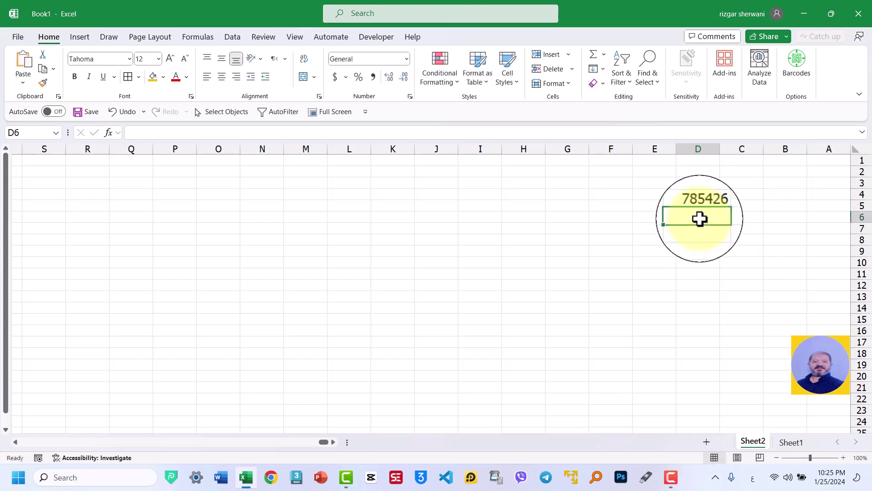
# - Switch the keyboard language to English (United States) and enter sd2564 in cell D6
pyautogui.write('سس')
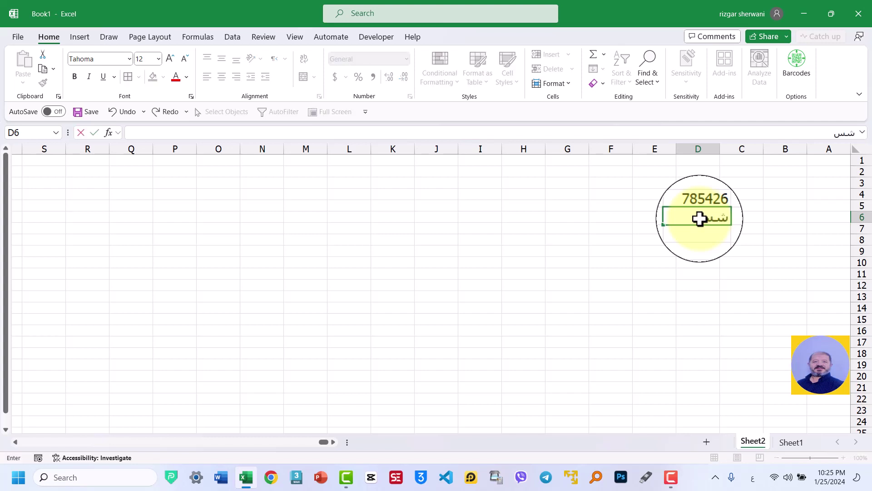
pyautogui.press('BackSpace')
pyautogui.press('BackSpace')
pyautogui.press('super+space')
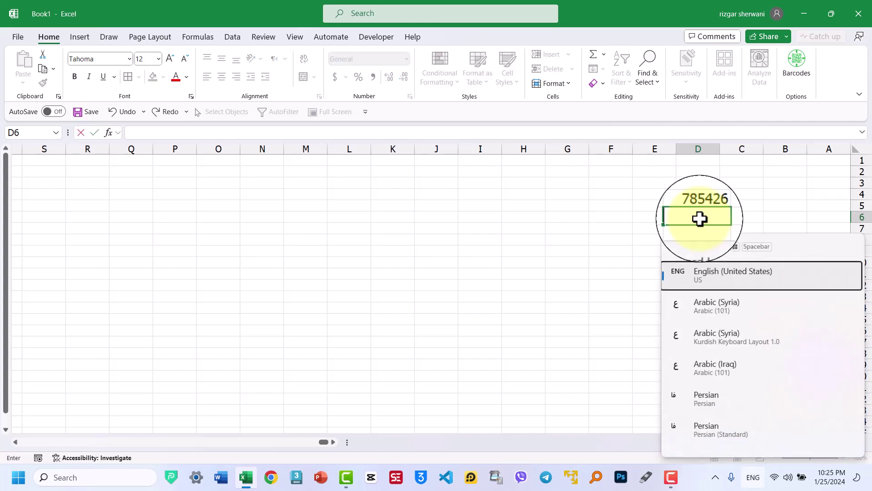
pyautogui.write('sd2564')
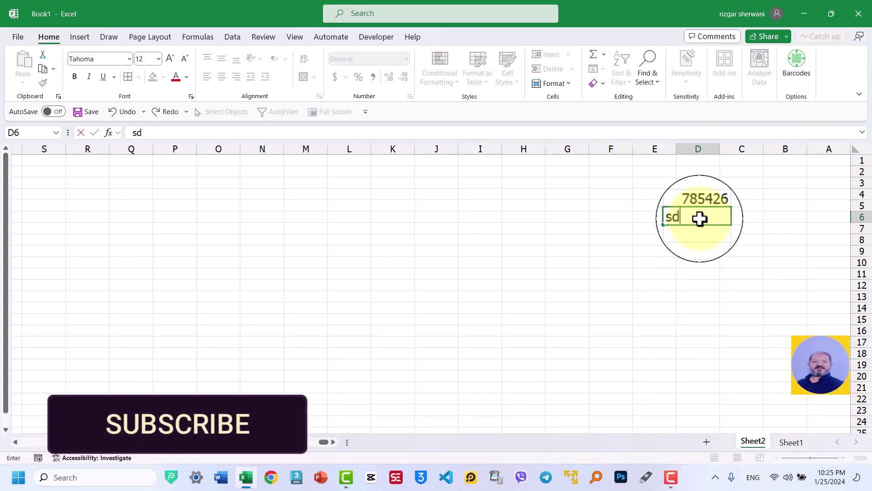
pyautogui.press('Return')
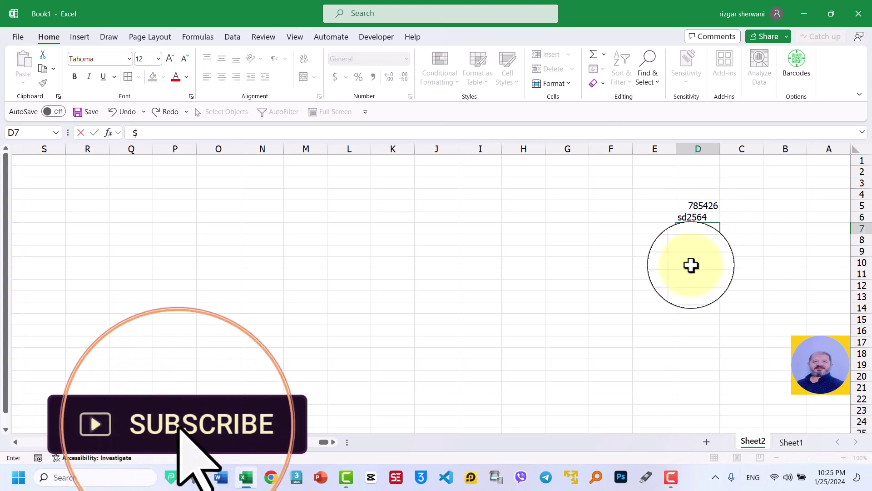
# - Enter the dollar amount $12254 in cell D7
pyautogui.write('$rf')
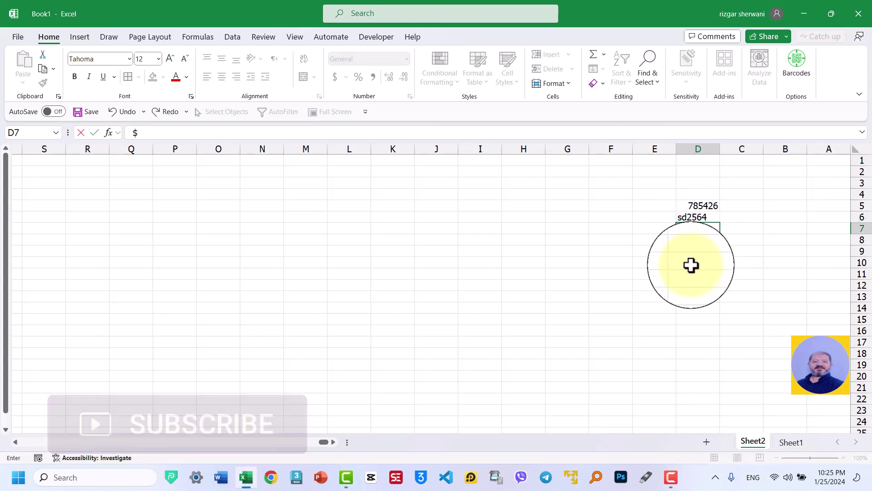
pyautogui.press('Return')
pyautogui.press('Left')
pyautogui.press('Left')
pyautogui.press('Left')
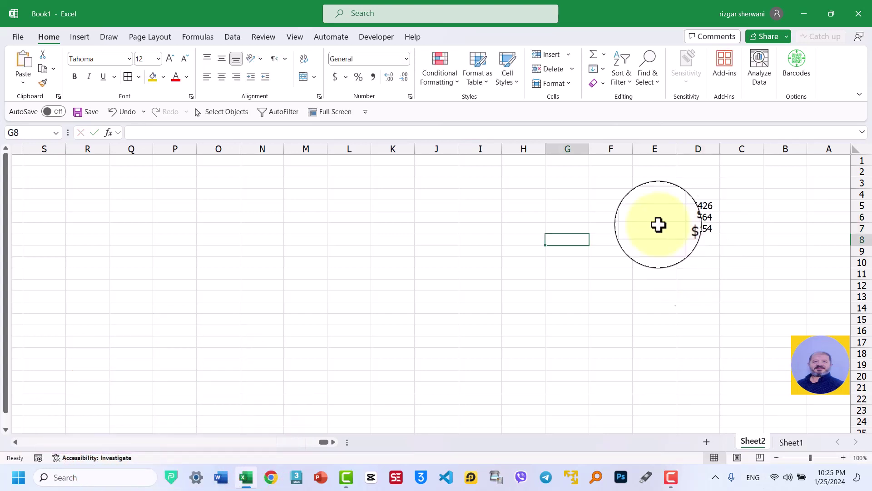
# - Try to add a leading zero to the number in cell D5 so it reads 0785426
pyautogui.click(696, 203)
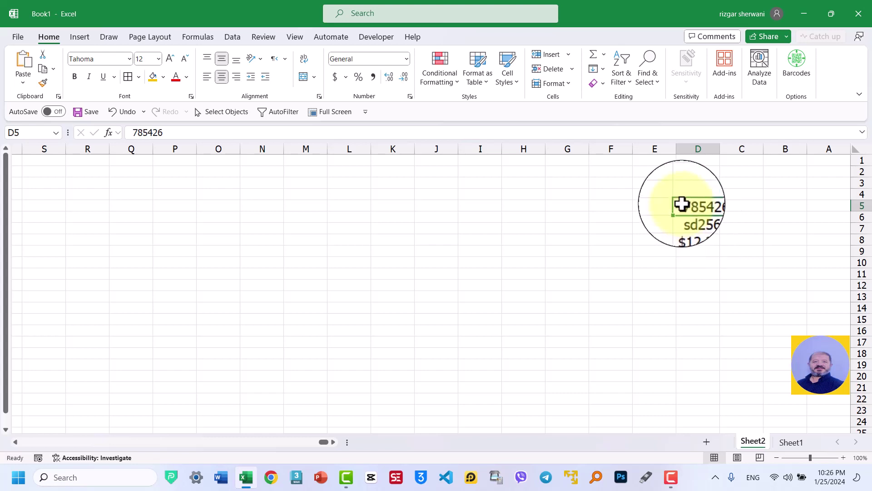
pyautogui.press('F2')
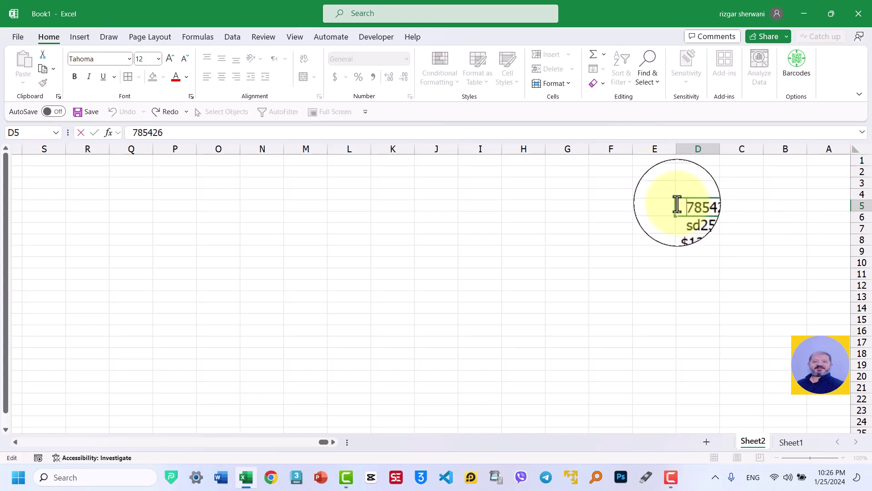
pyautogui.click(681, 207)
pyautogui.write('0')
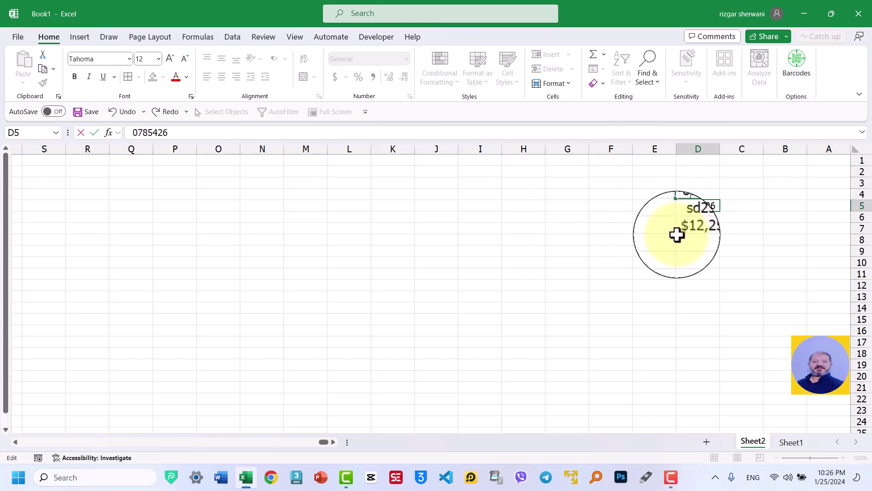
pyautogui.press('Return')
pyautogui.press('Return')
pyautogui.press('Return')
pyautogui.click(689, 206)
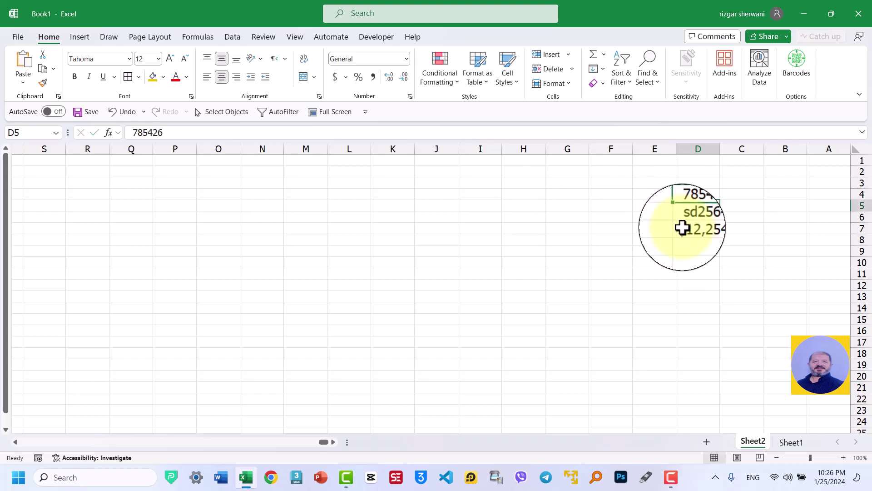
# - Check the stored values of cells D7 and D5 against what the cells display
pyautogui.click(682, 227)
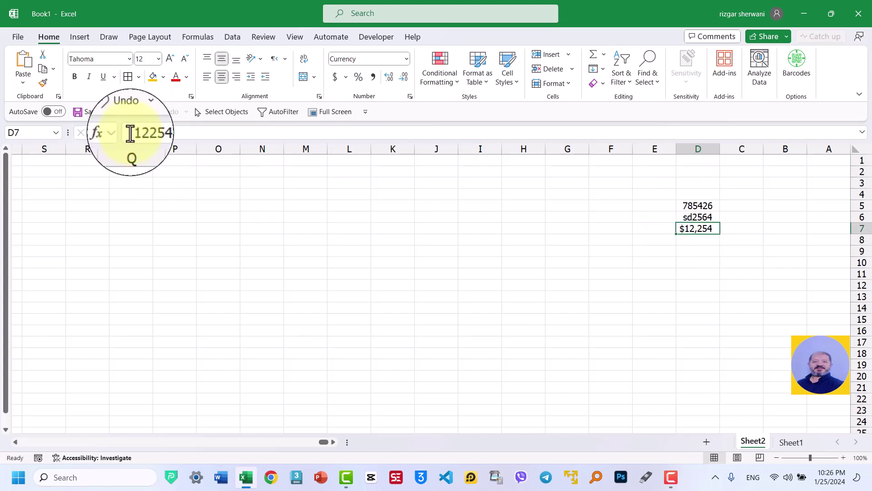
pyautogui.click(700, 250)
pyautogui.click(698, 228)
pyautogui.click(695, 205)
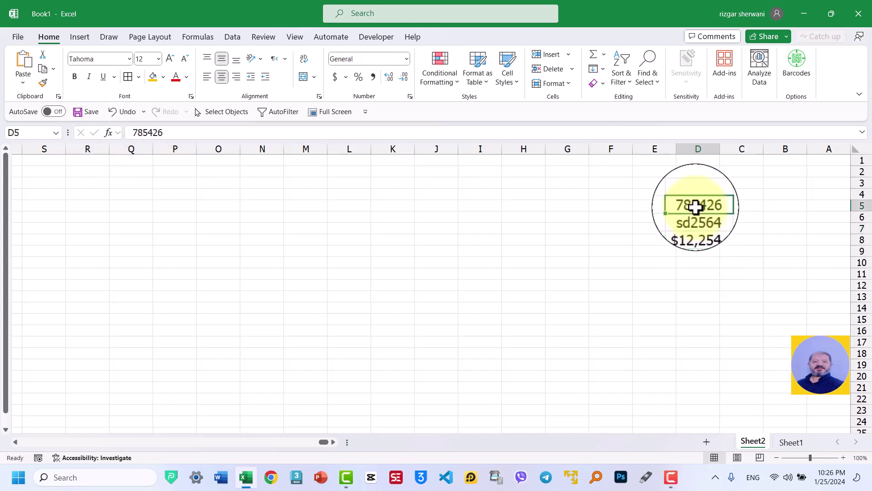
pyautogui.moveTo(689, 205); pyautogui.dragTo(698, 231)
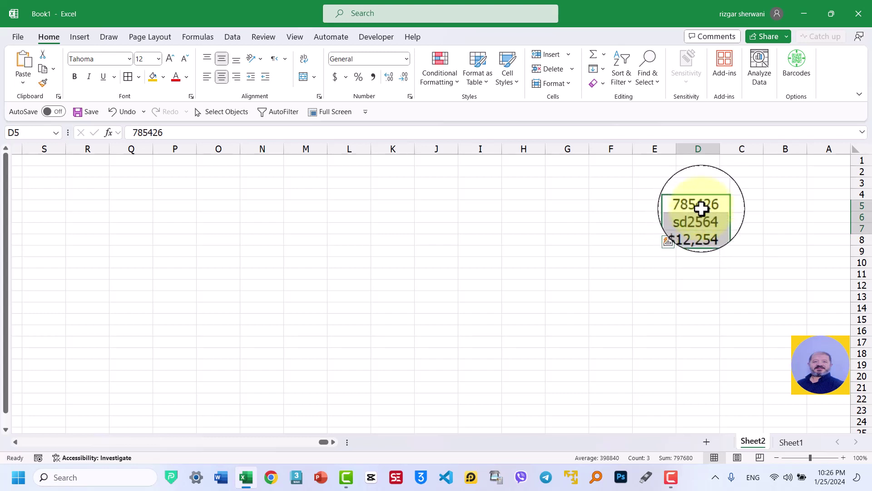
pyautogui.click(698, 263)
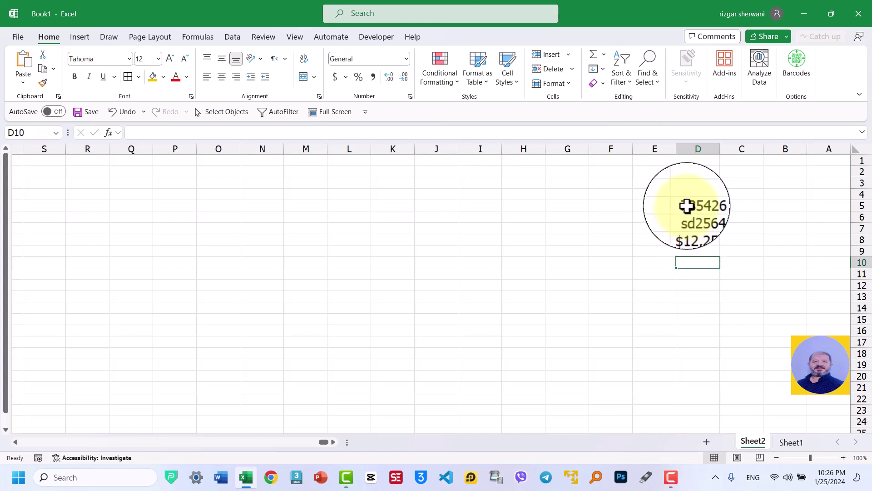
# - Format cells D5 to D7 with the Text number category
pyautogui.moveTo(687, 205); pyautogui.dragTo(692, 224)
pyautogui.rightClick(692, 224)
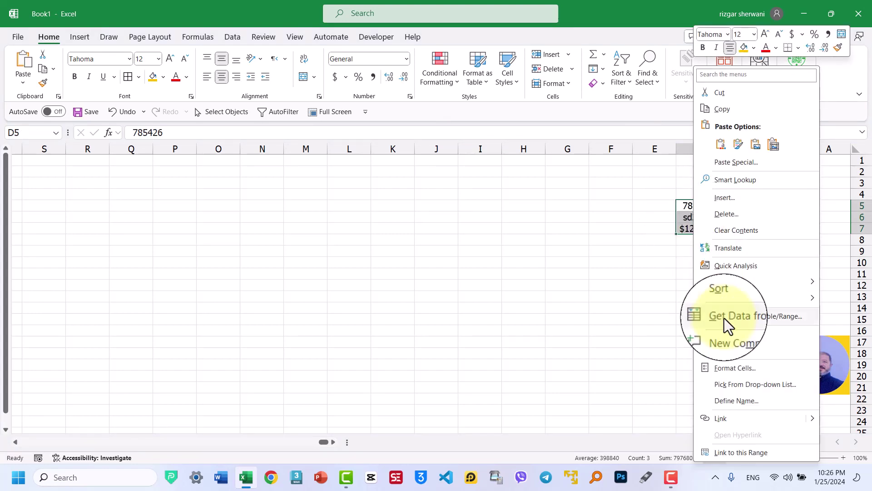
pyautogui.click(741, 372)
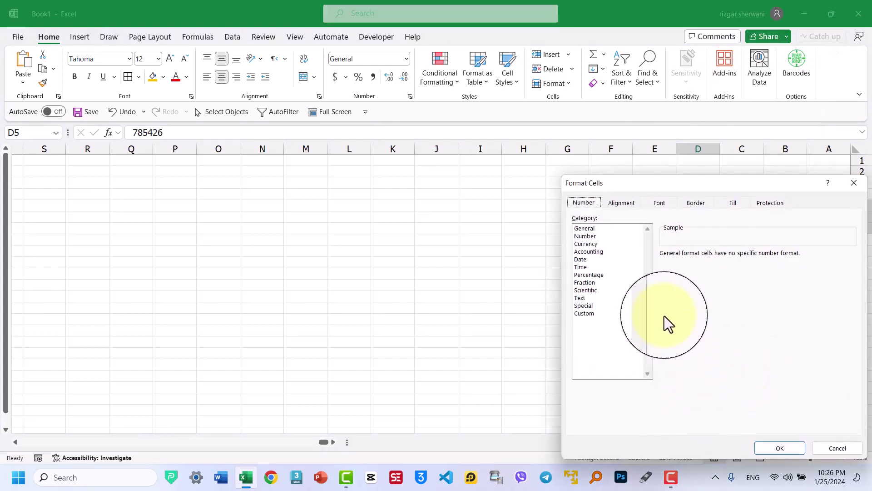
pyautogui.moveTo(658, 179); pyautogui.dragTo(451, 59)
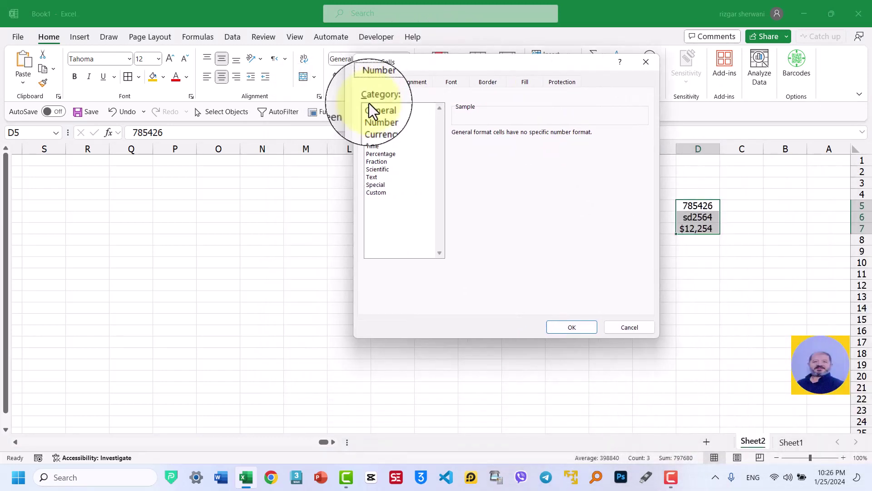
pyautogui.click(370, 178)
pyautogui.click(587, 328)
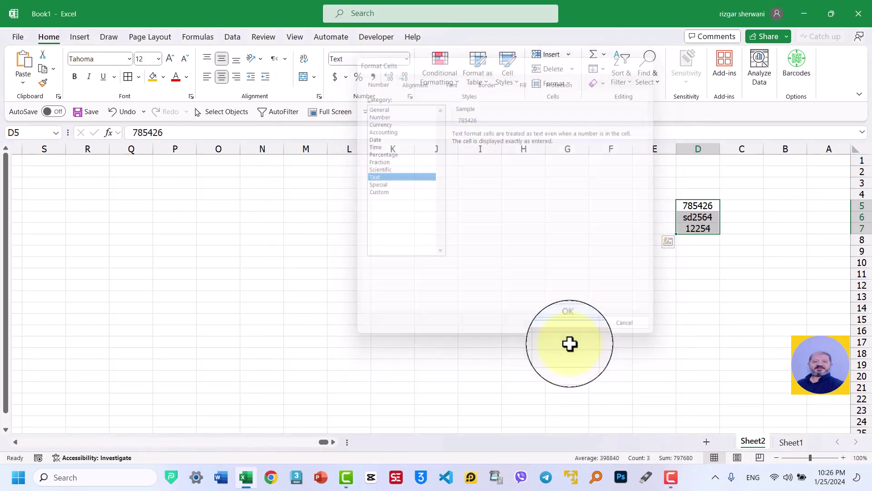
# - Add a leading zero to the code in cell D5 so it reads 0785426
pyautogui.click(700, 217)
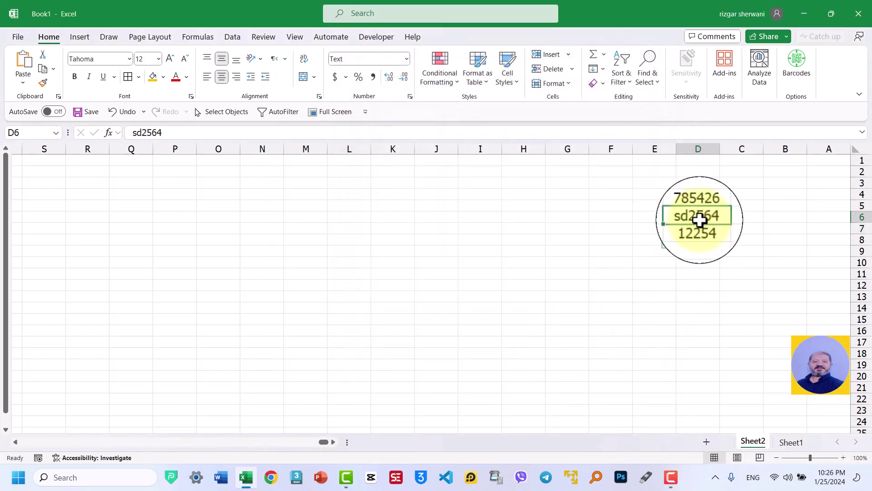
pyautogui.click(683, 207)
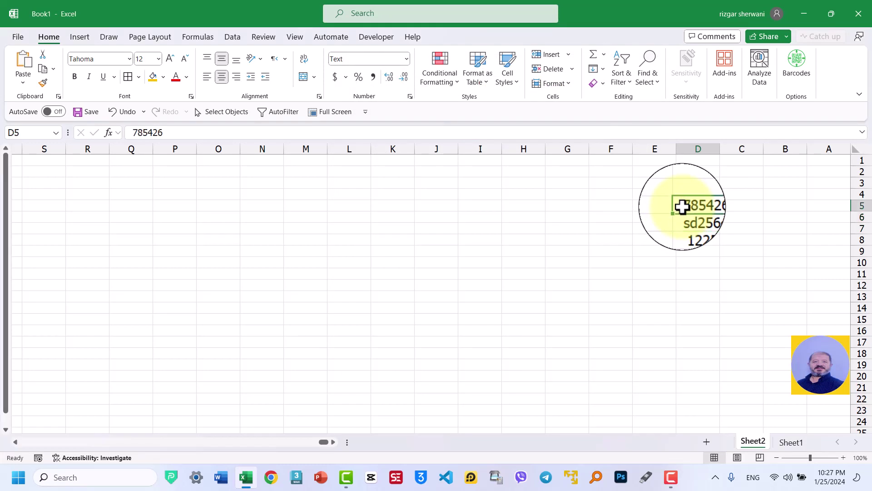
pyautogui.doubleClick(682, 206)
pyautogui.write('0')
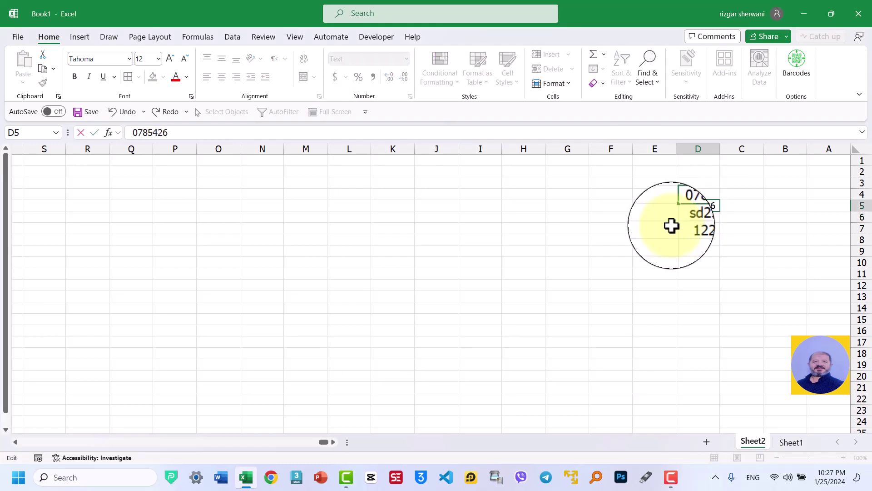
pyautogui.click(713, 249)
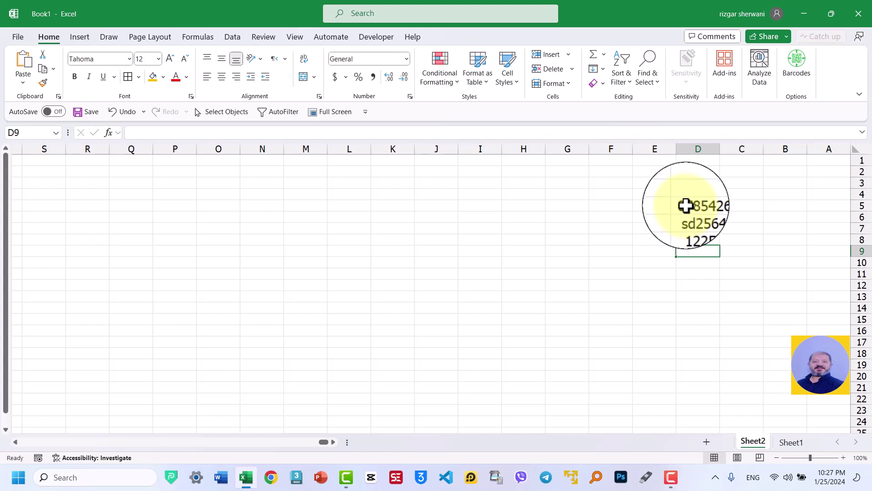
# - Add a dollar sign before the number in cell D7 so it reads $12254
pyautogui.click(684, 228)
pyautogui.doubleClick(683, 228)
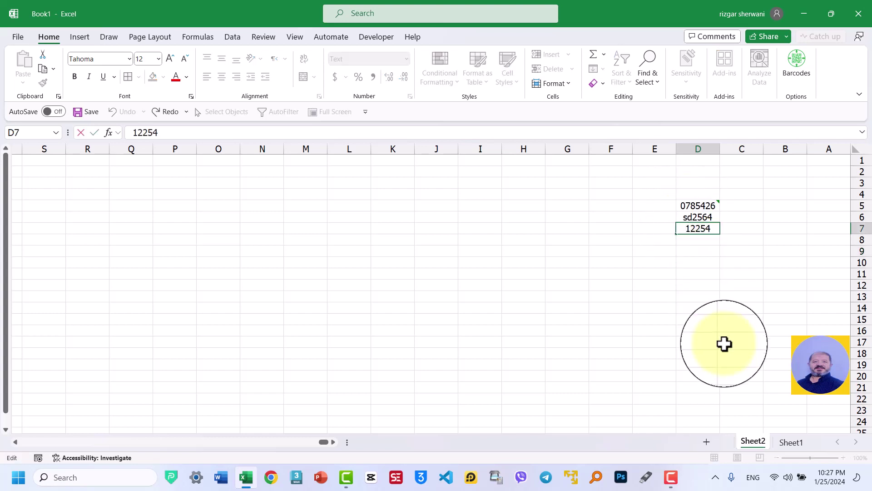
pyautogui.write('$')
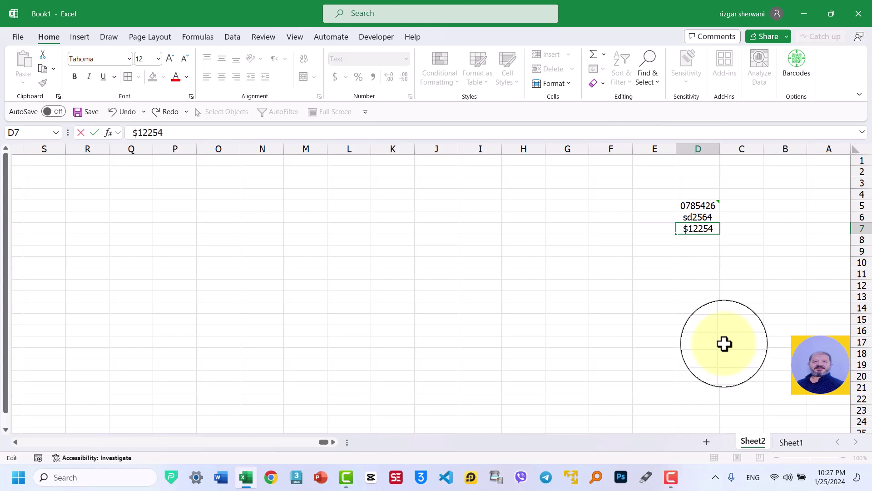
pyautogui.click(697, 287)
pyautogui.click(692, 227)
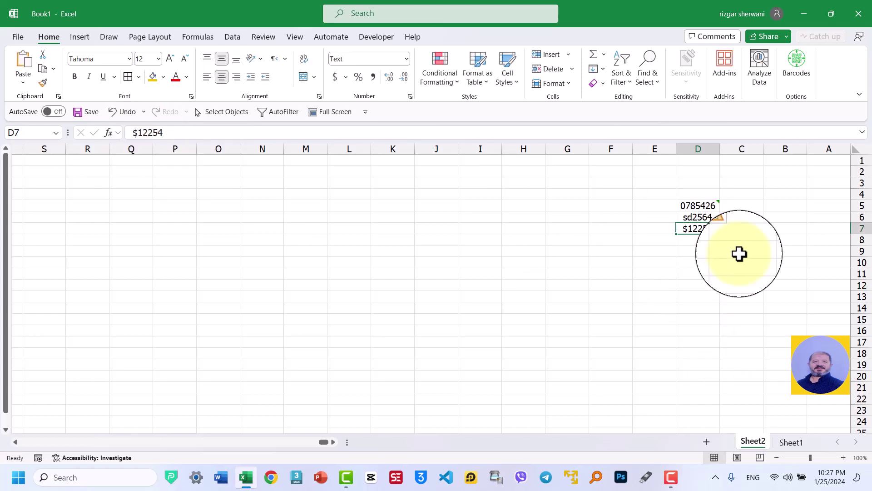
pyautogui.click(695, 253)
pyautogui.click(691, 207)
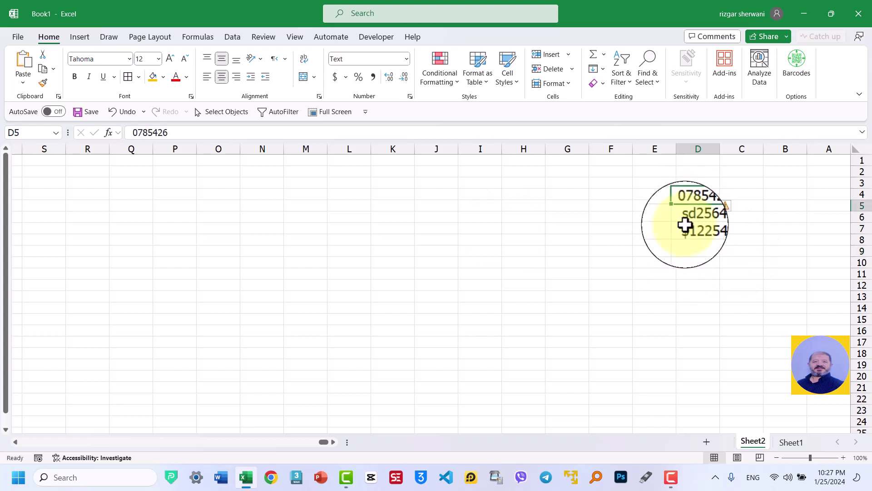
pyautogui.click(692, 228)
pyautogui.click(691, 206)
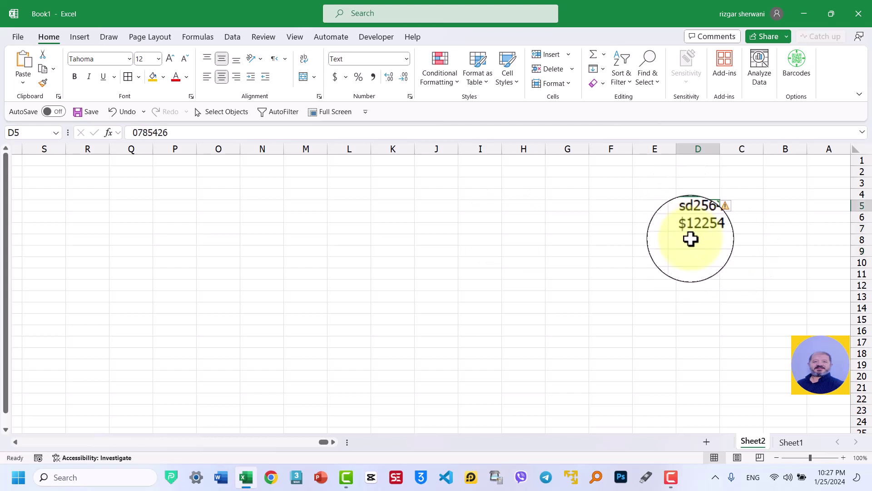
# - Enter the formula ="*"&D5&"*" in cell E5
pyautogui.click(643, 207)
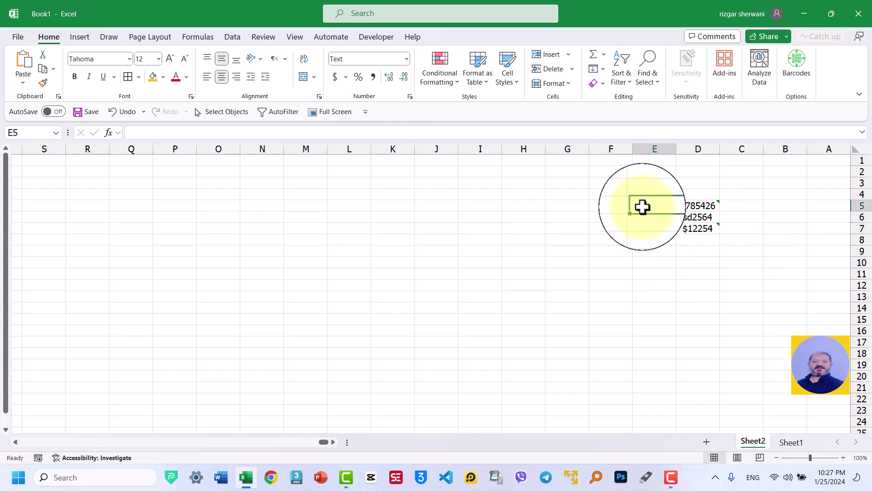
pyautogui.write('=')
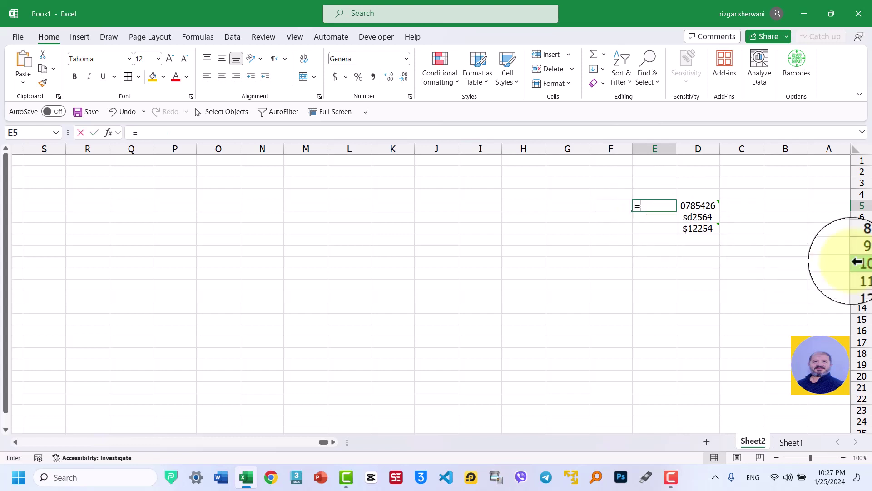
pyautogui.write('"*"&')
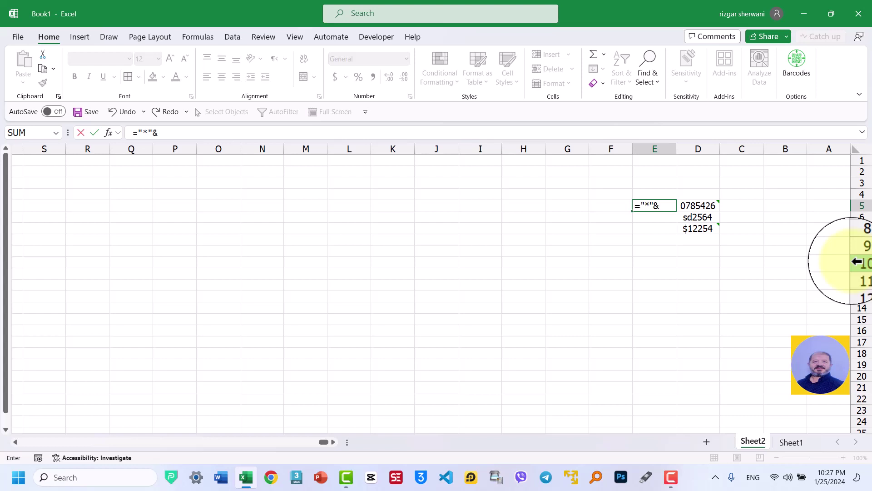
pyautogui.click(699, 206)
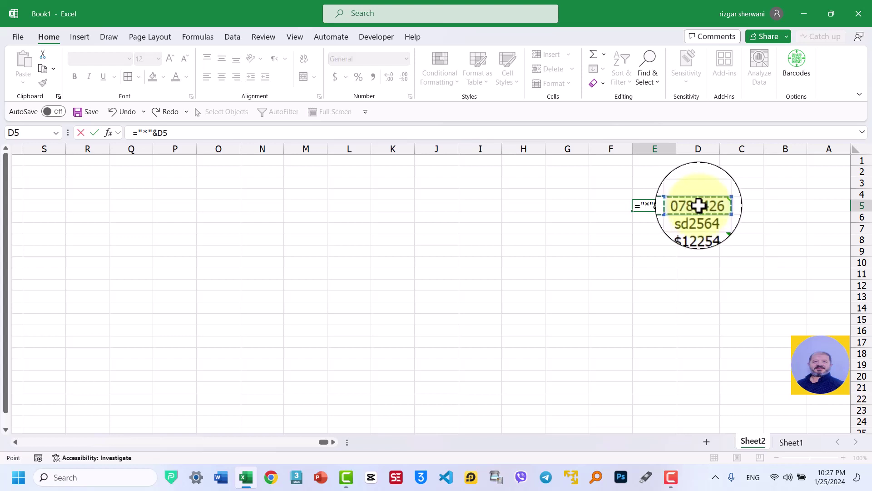
pyautogui.write('&')
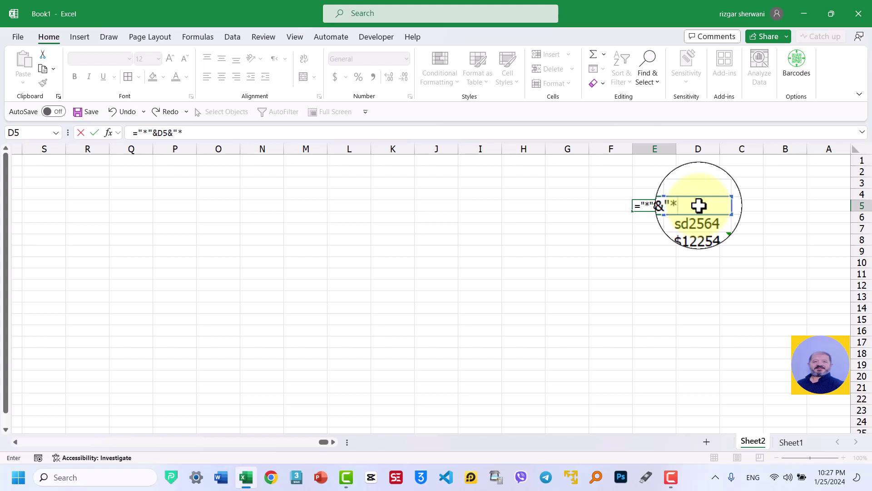
pyautogui.write('"*"')
pyautogui.press('Return')
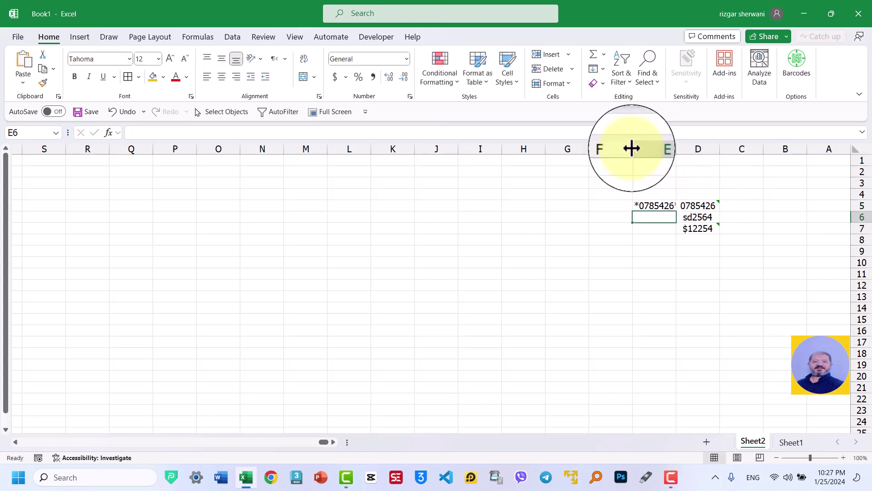
# - Widen column E to about twice its width and fill the E5 formula down to E7
pyautogui.moveTo(632, 148); pyautogui.dragTo(579, 146)
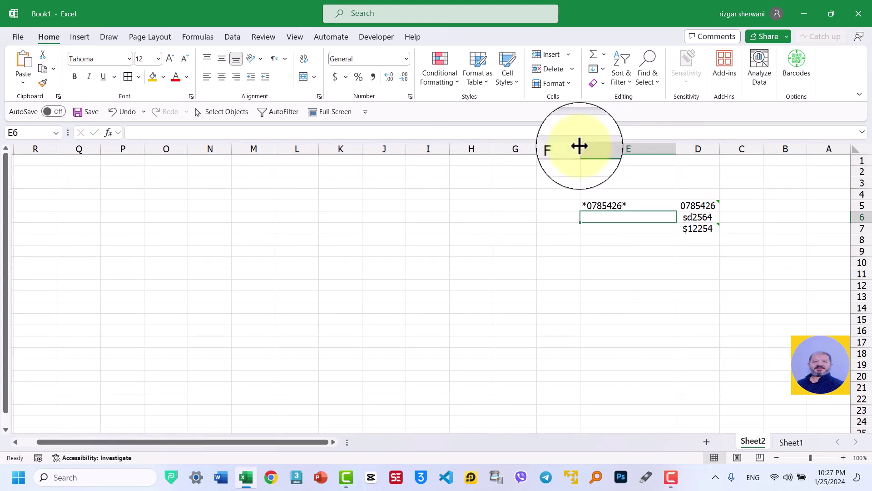
pyautogui.click(630, 205)
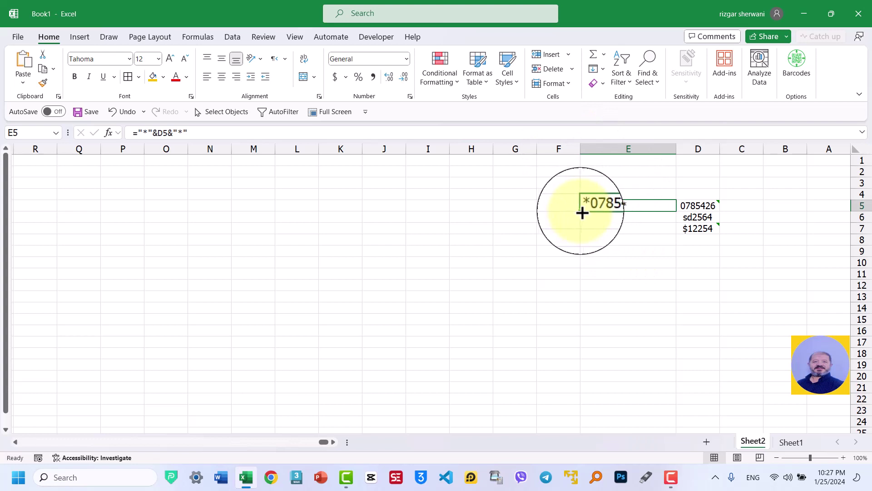
pyautogui.moveTo(581, 212); pyautogui.dragTo(590, 229)
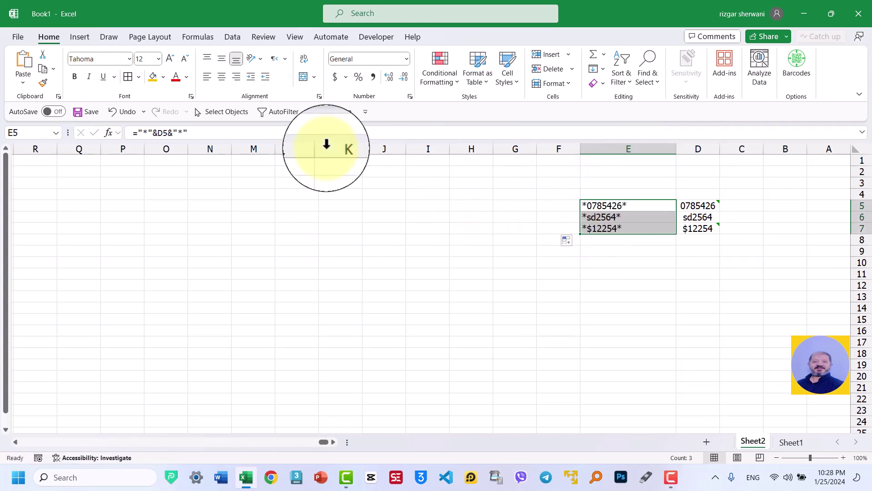
# - Centre cells E5 to E7 horizontally and vertically and set their font to CCode39
pyautogui.click(221, 76)
pyautogui.click(219, 59)
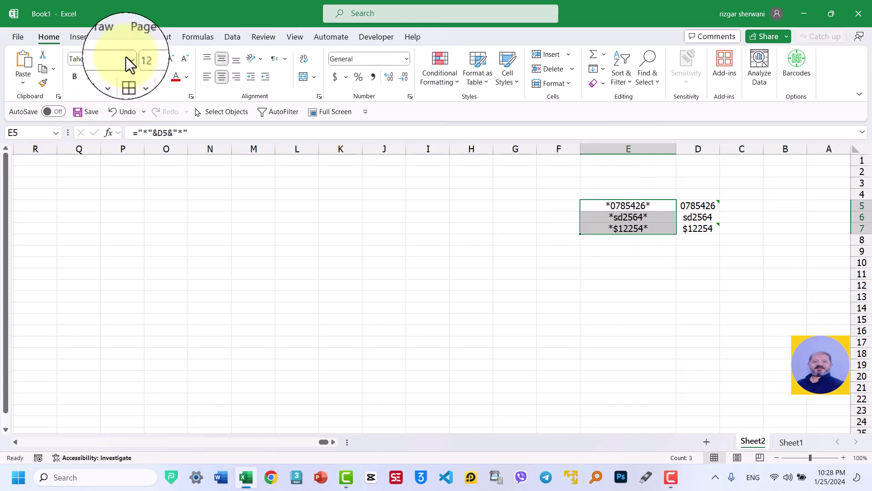
pyautogui.click(114, 63)
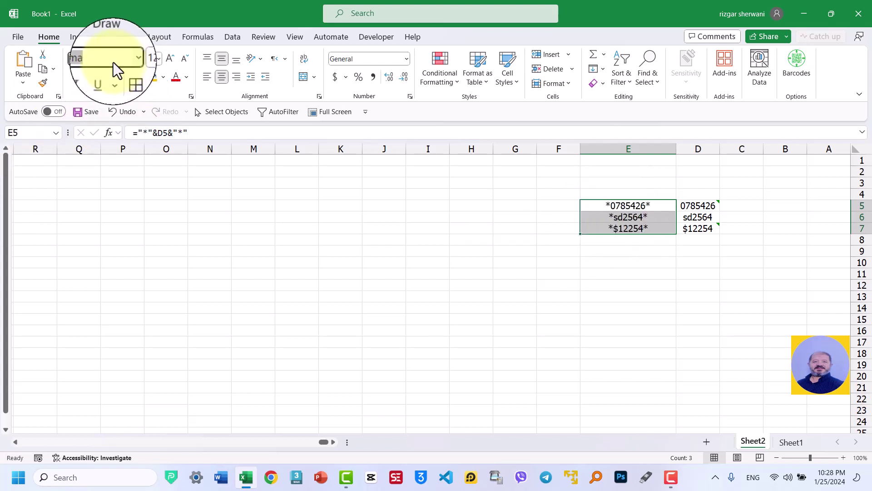
pyautogui.write('code')
pyautogui.press('Return')
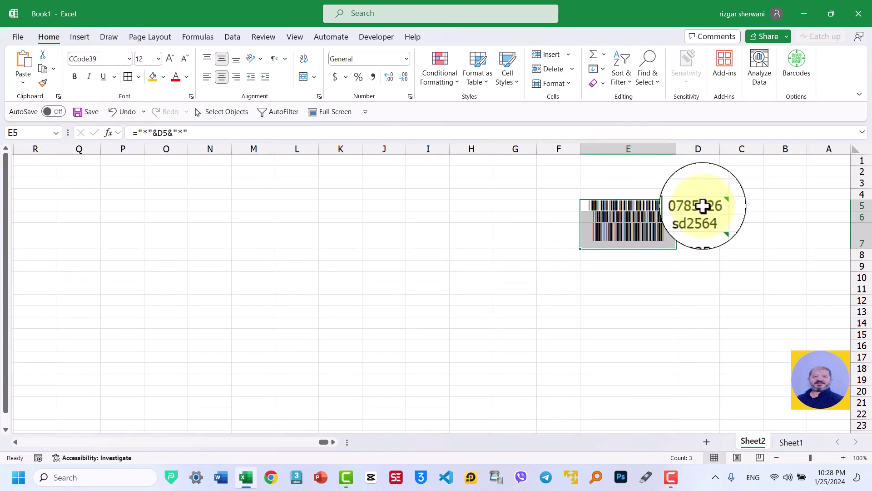
# - Increase the heights of rows 5, 6 and 7 to separate the barcodes in column E
pyautogui.click(641, 210)
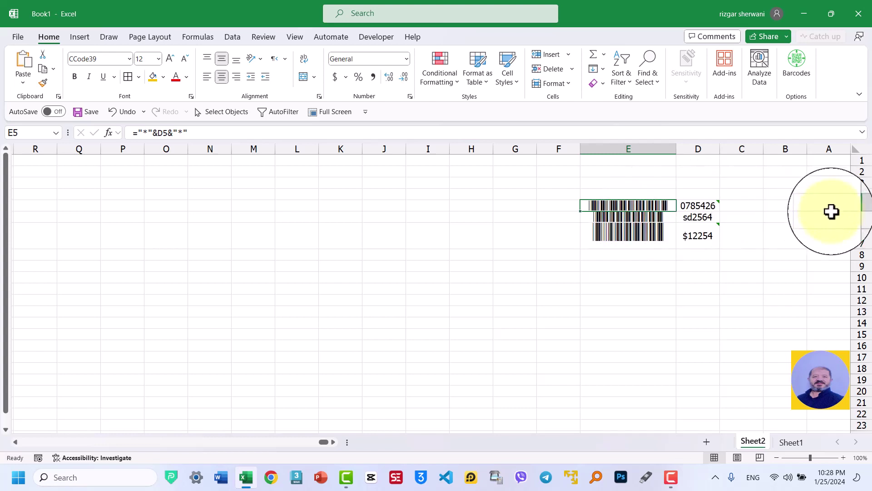
pyautogui.moveTo(858, 211); pyautogui.dragTo(866, 246)
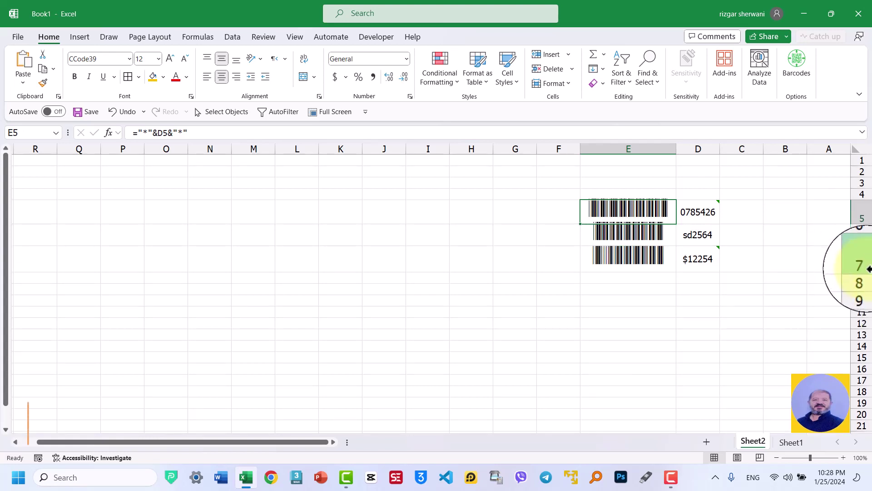
pyautogui.click(603, 288)
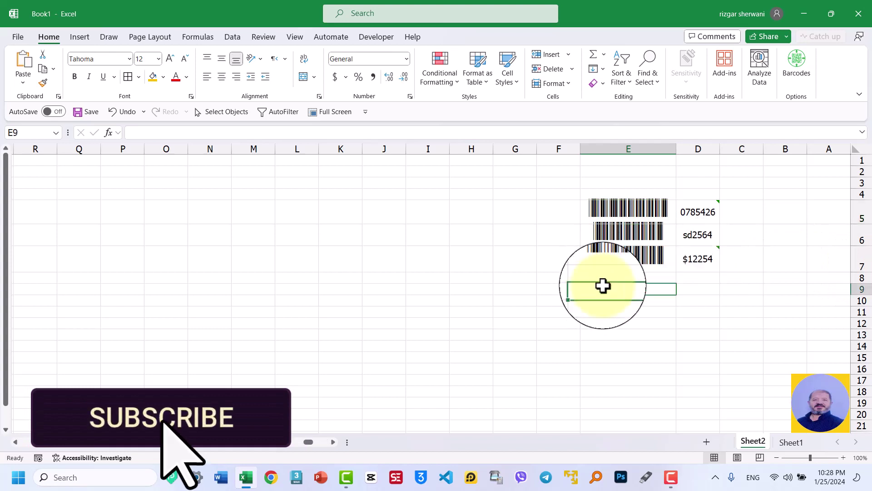
pyautogui.moveTo(857, 224); pyautogui.dragTo(857, 227)
pyautogui.click(515, 261)
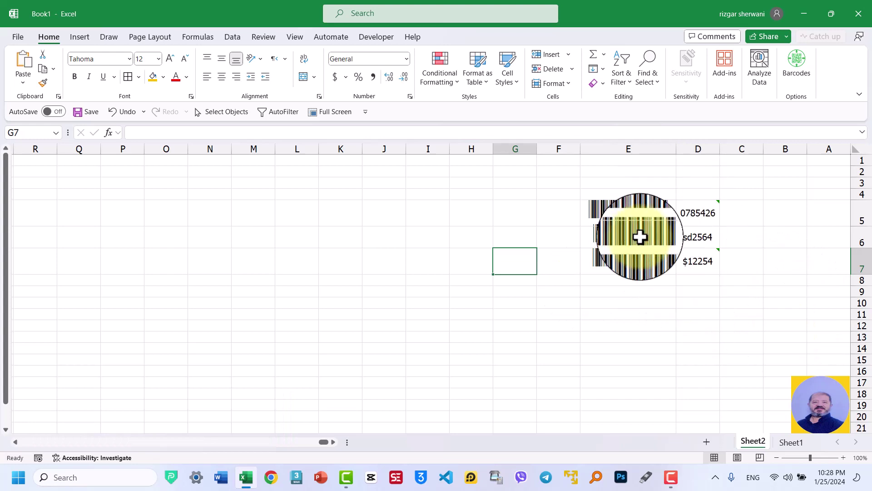
# - On Sheet1, enter ="rs-24-"&TEXT(ROW(),"0000") in cell B5 and fill it down to B15
pyautogui.click(792, 442)
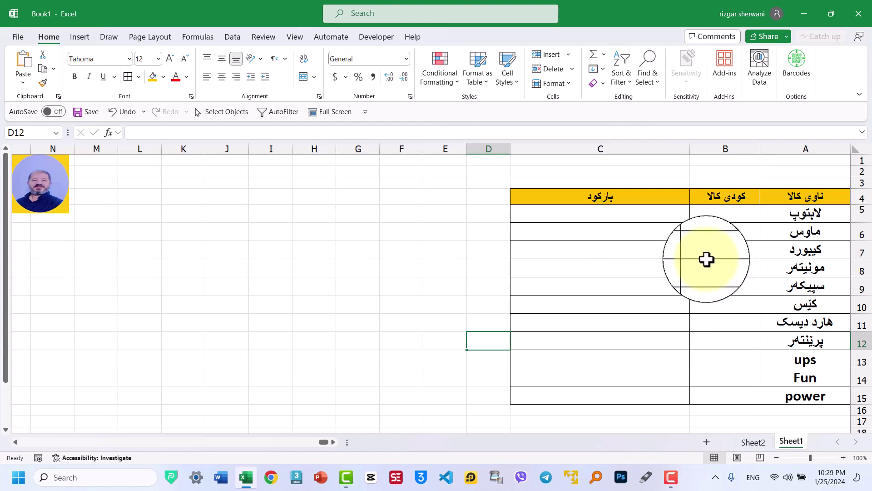
pyautogui.click(720, 238)
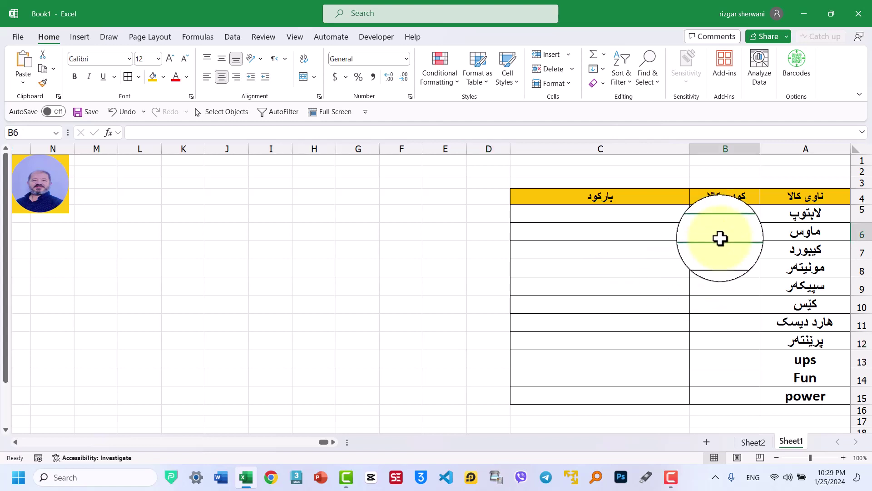
pyautogui.click(709, 212)
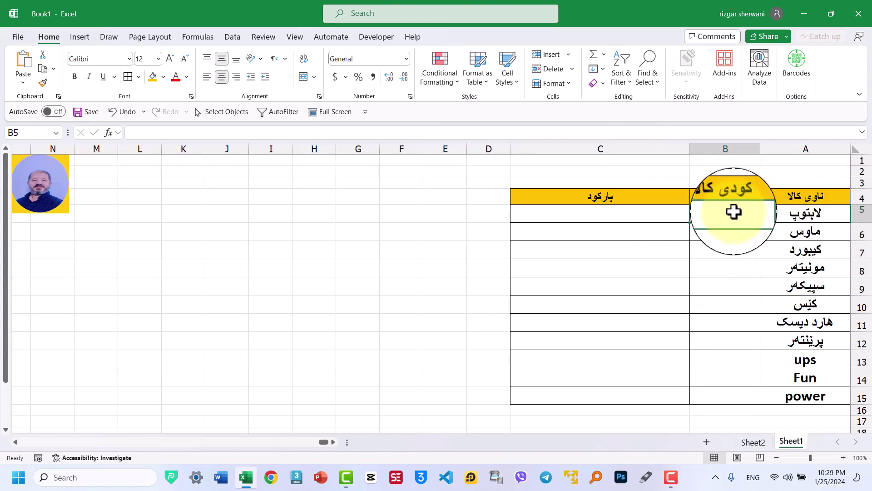
pyautogui.write('="rs-24-"&')
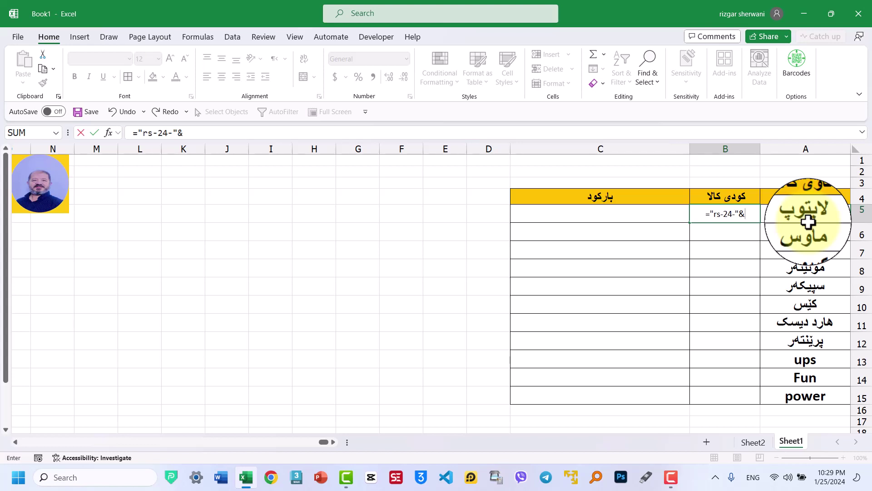
pyautogui.write('t')
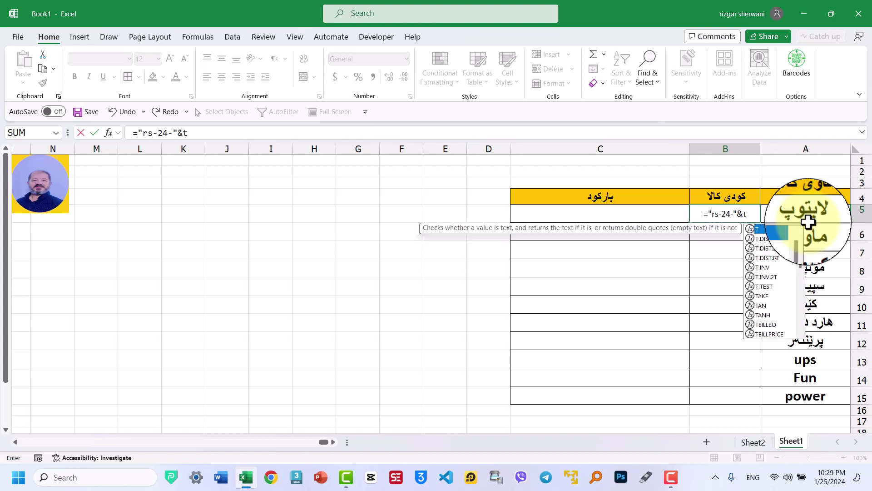
pyautogui.write('e')
pyautogui.press('Tab')
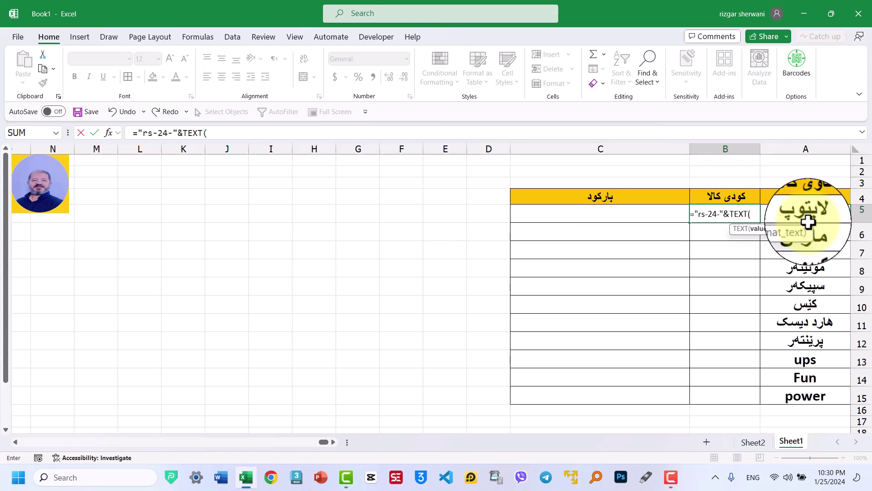
pyautogui.write('ro')
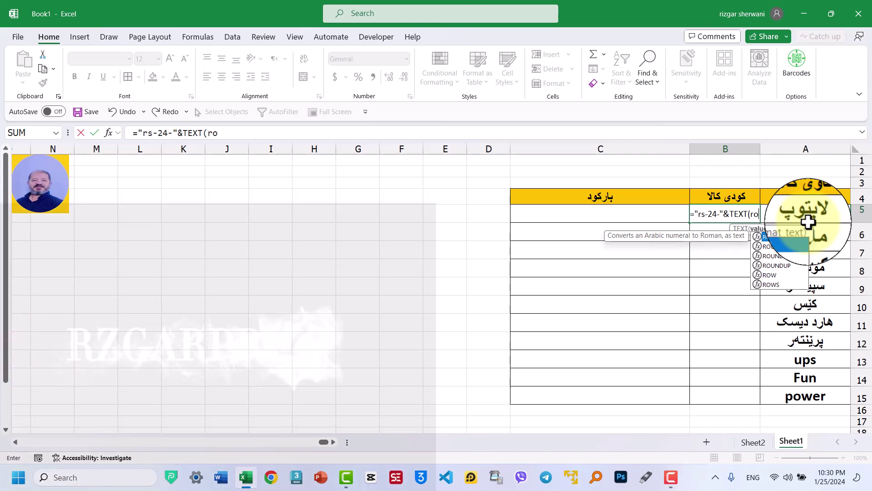
pyautogui.write('w')
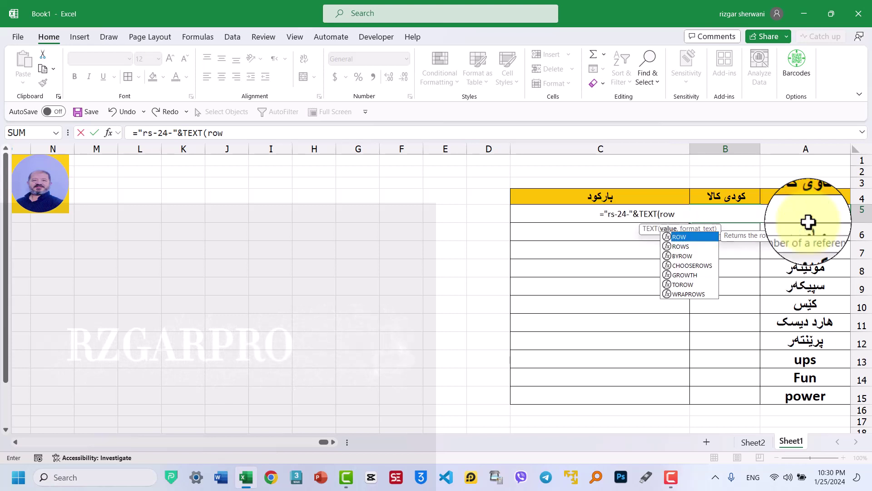
pyautogui.press('Tab')
pyautogui.write(')')
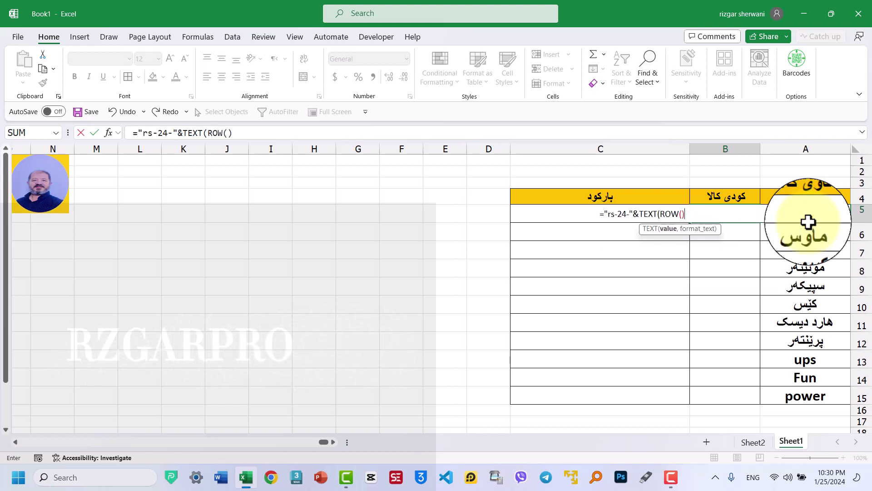
pyautogui.write(',"0000')
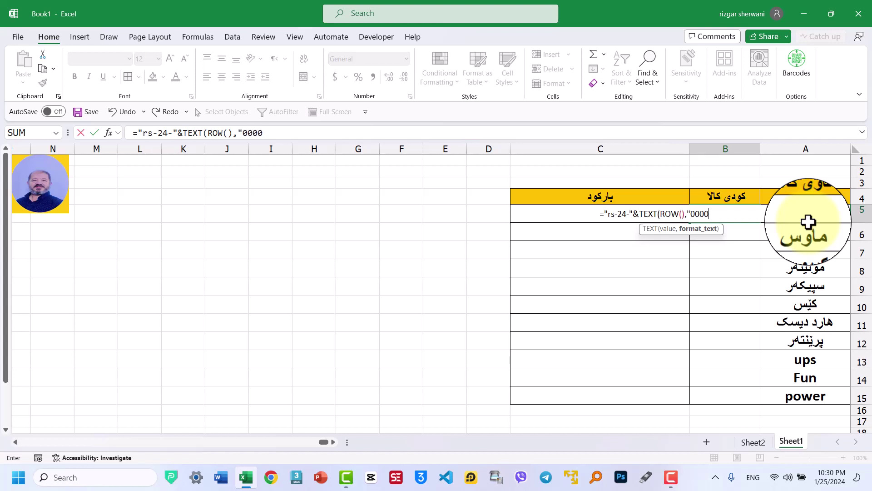
pyautogui.write('")')
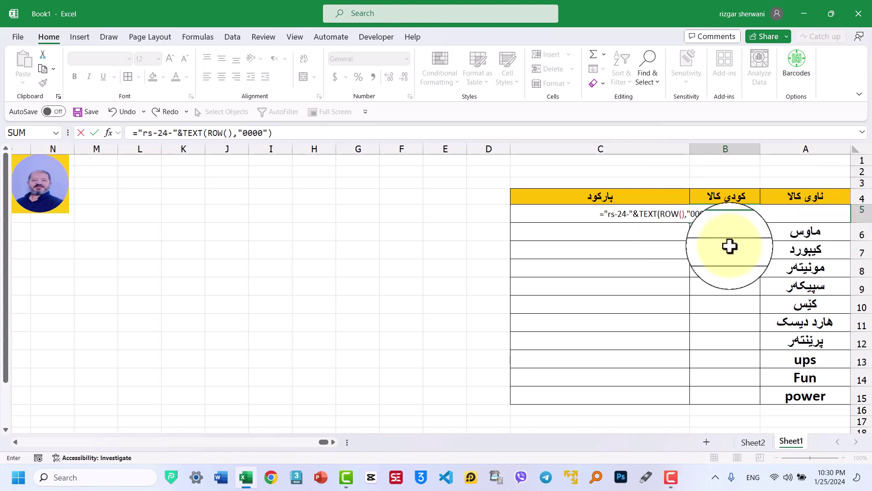
pyautogui.press('Return')
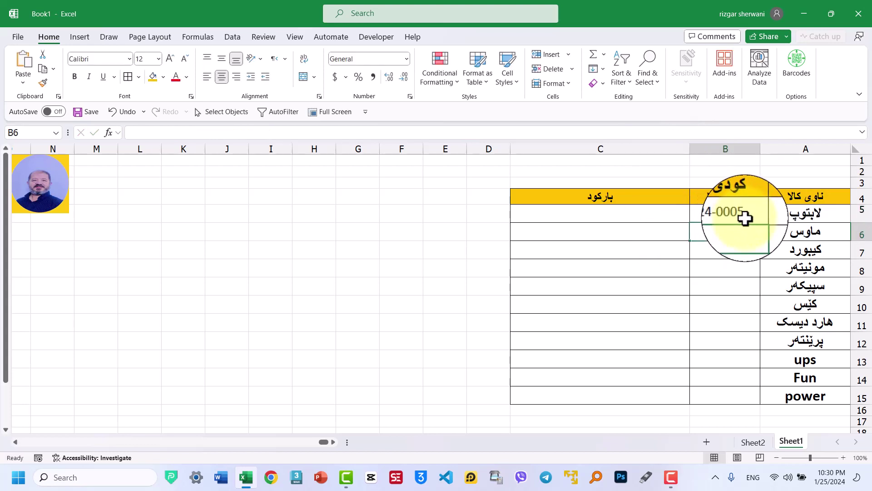
pyautogui.click(697, 213)
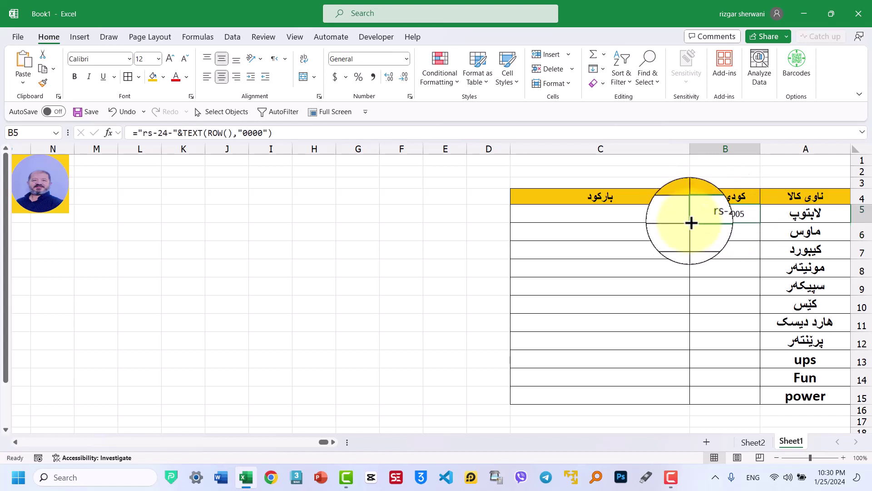
pyautogui.moveTo(691, 222); pyautogui.dragTo(710, 399)
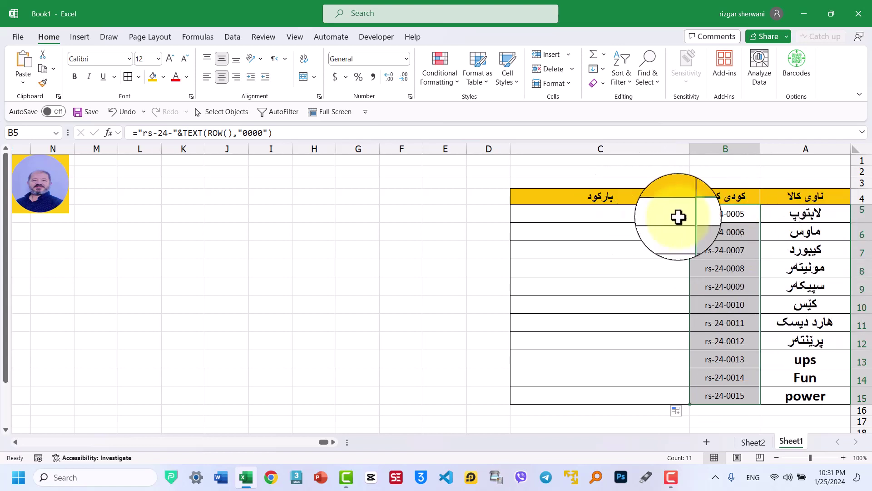
# - Enter the formula ="*"&B5&"*" in cell C5 of the barcode column
pyautogui.click(575, 218)
pyautogui.write('="*"&')
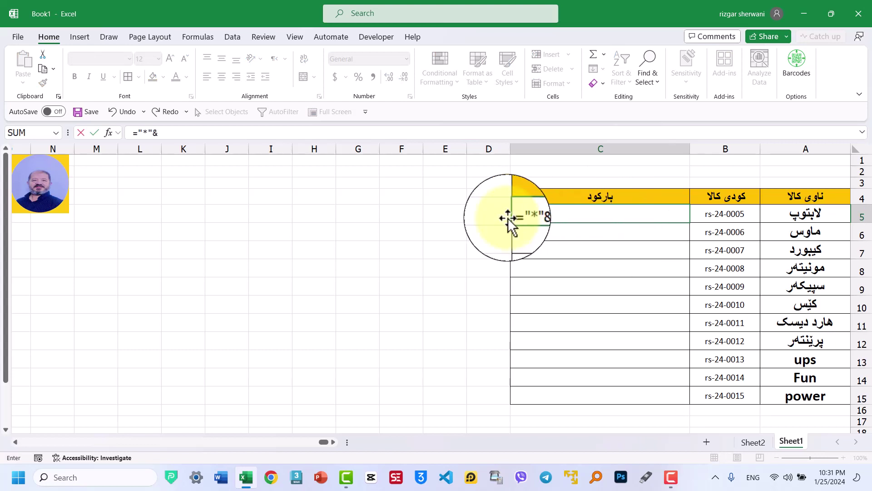
pyautogui.click(722, 213)
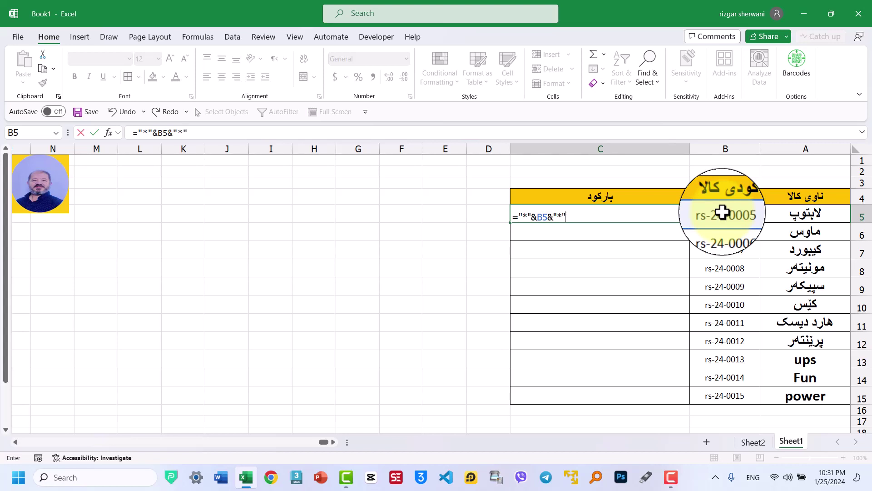
pyautogui.write('&"*"')
pyautogui.press('Return')
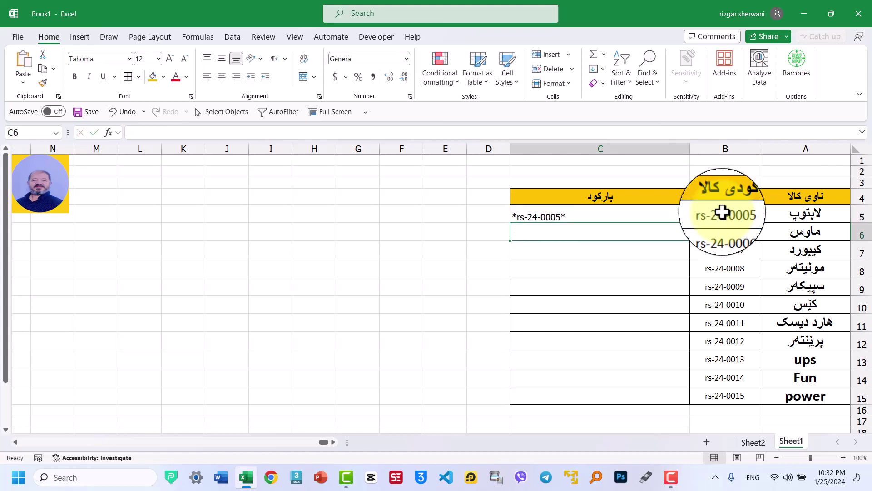
# - Centre the contents of cell C5 horizontally and vertically
pyautogui.click(598, 217)
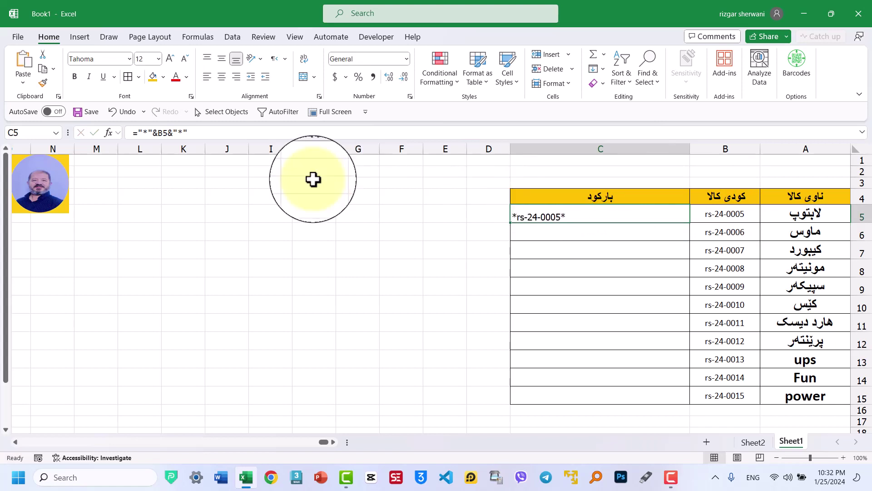
pyautogui.click(221, 77)
pyautogui.click(222, 59)
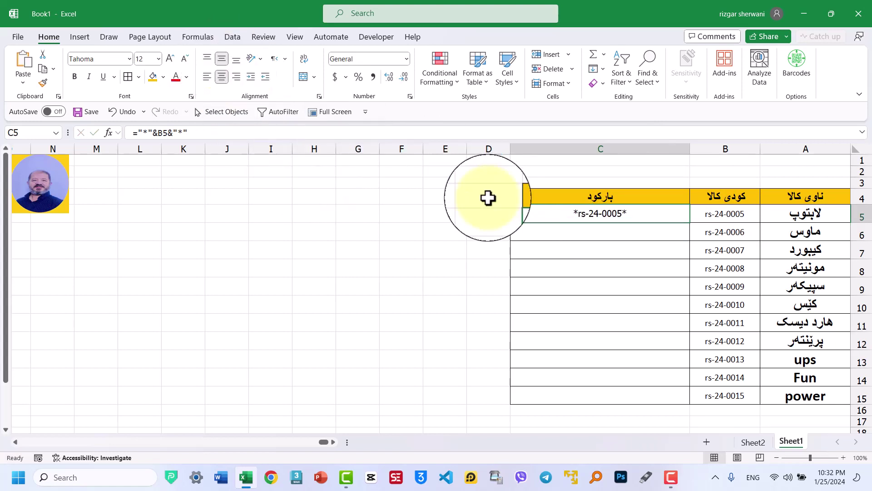
# - Centre the barcode cells C5:C15 horizontally and fill the formula in C5 down to C15
pyautogui.moveTo(522, 210); pyautogui.dragTo(551, 395)
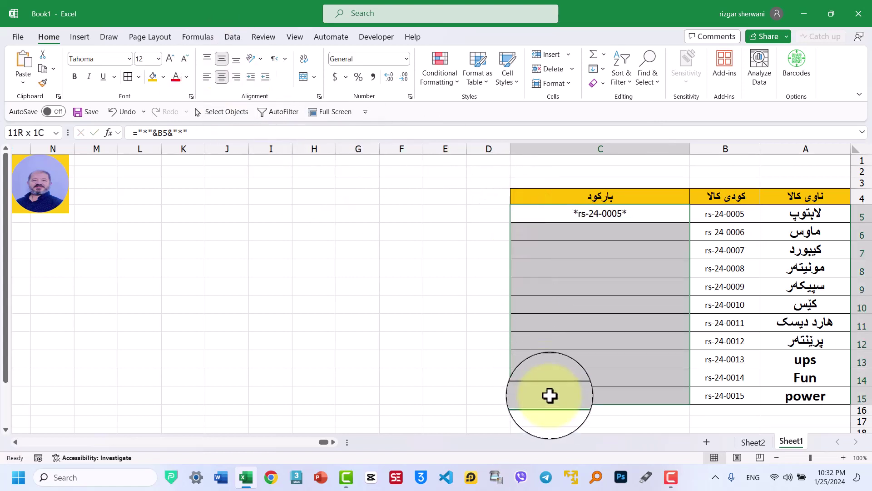
pyautogui.click(224, 77)
pyautogui.click(224, 77)
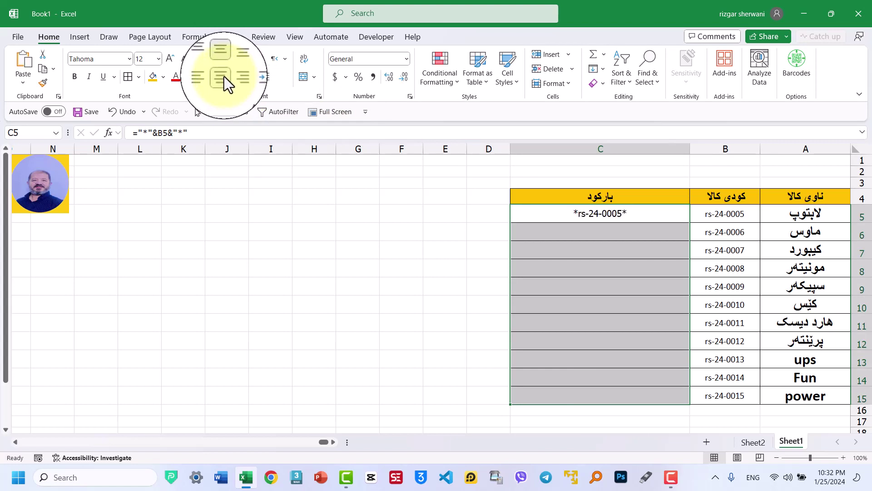
pyautogui.click(511, 224)
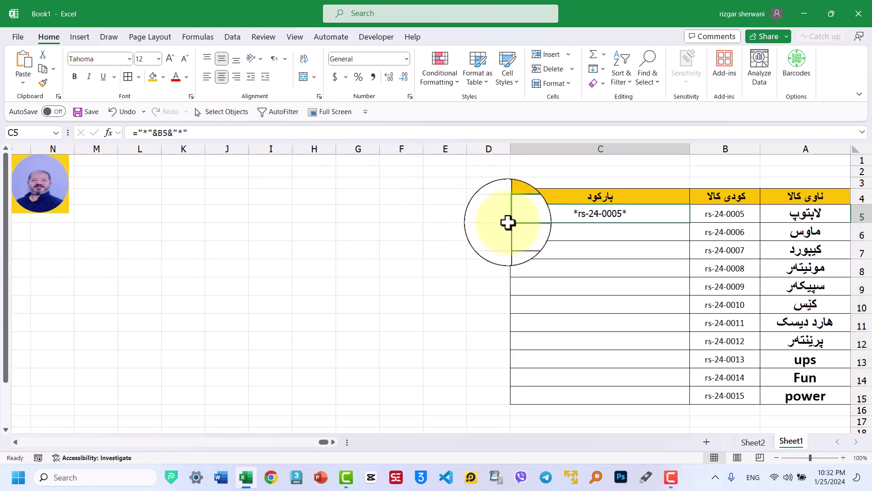
pyautogui.moveTo(512, 224); pyautogui.dragTo(510, 409)
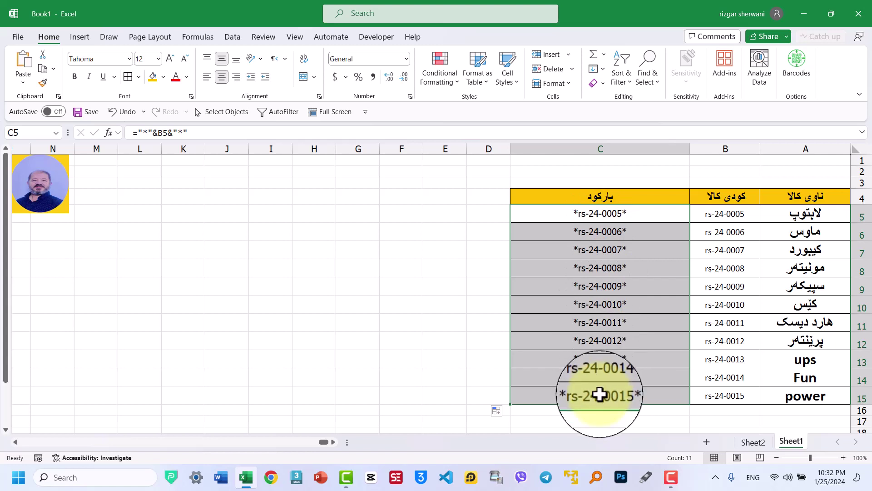
# - Apply the CCode39 font to C5:C15 and increase the heights of the product rows to separate the barcodes
pyautogui.click(113, 59)
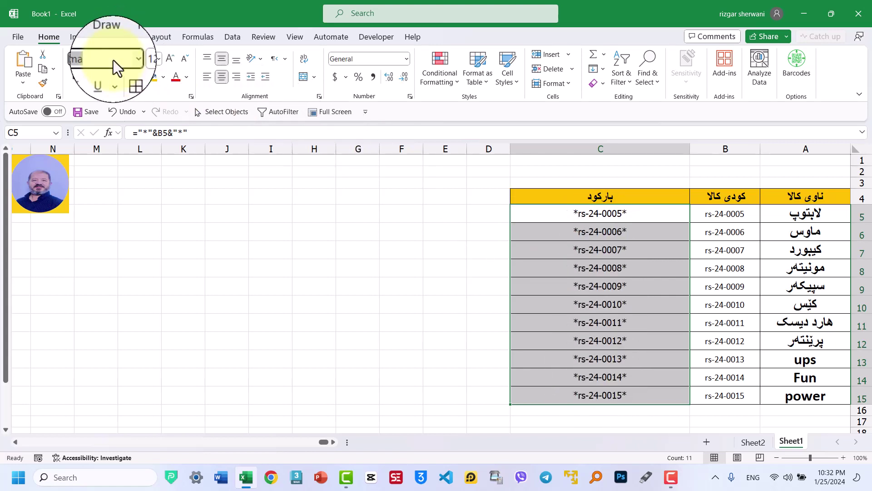
pyautogui.write('Code39')
pyautogui.press('Return')
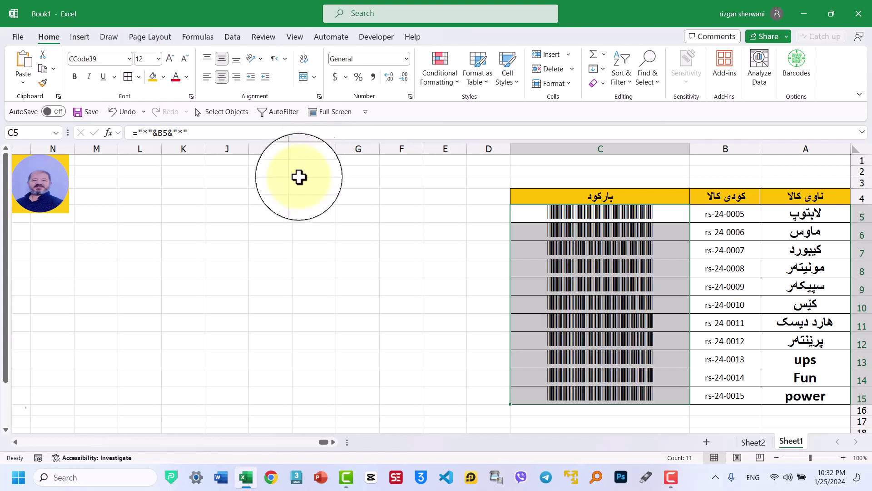
pyautogui.click(561, 267)
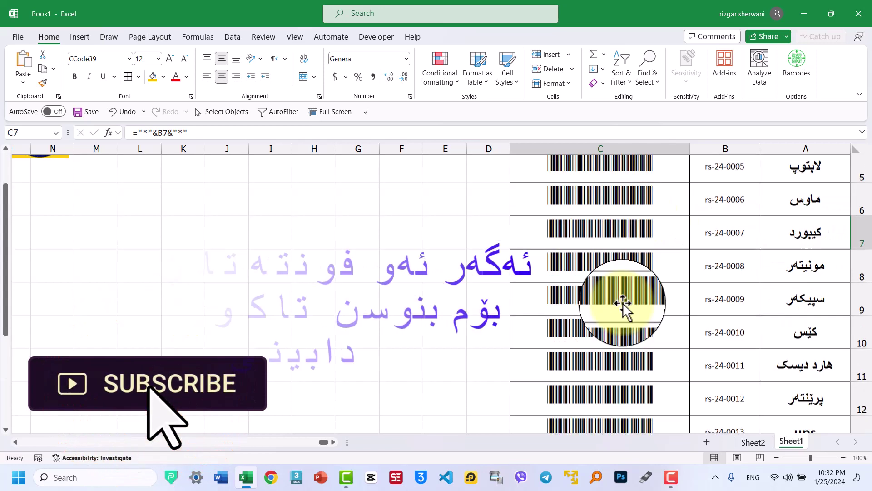
# - Examine the barcodes in column C alongside the matching item codes and product names
pyautogui.scroll(-2, 629, 286)
pyautogui.scroll(3, 635, 275)
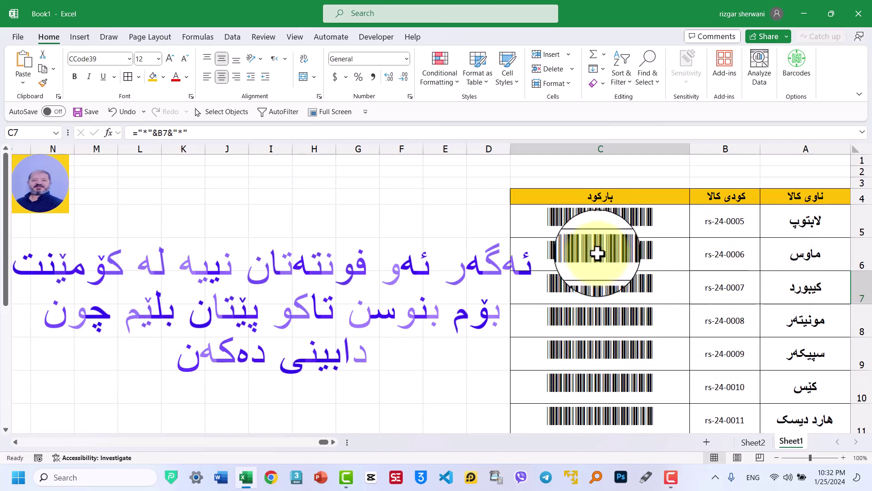
pyautogui.click(591, 218)
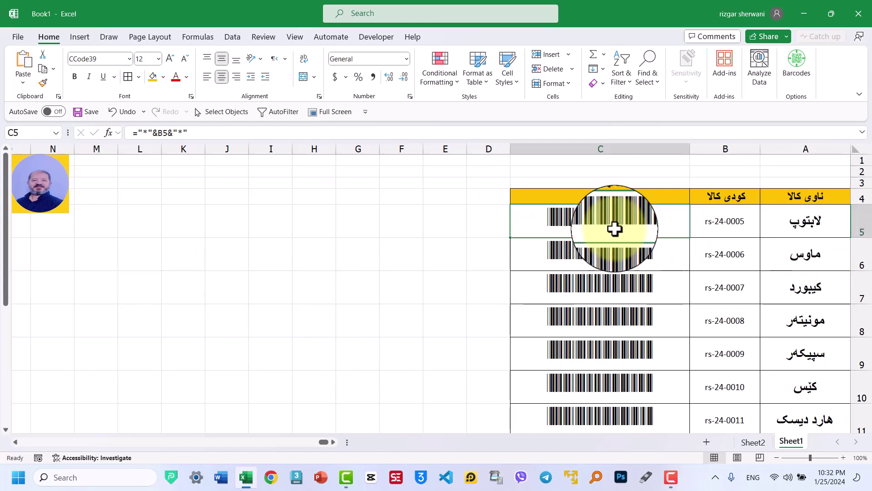
pyautogui.click(616, 252)
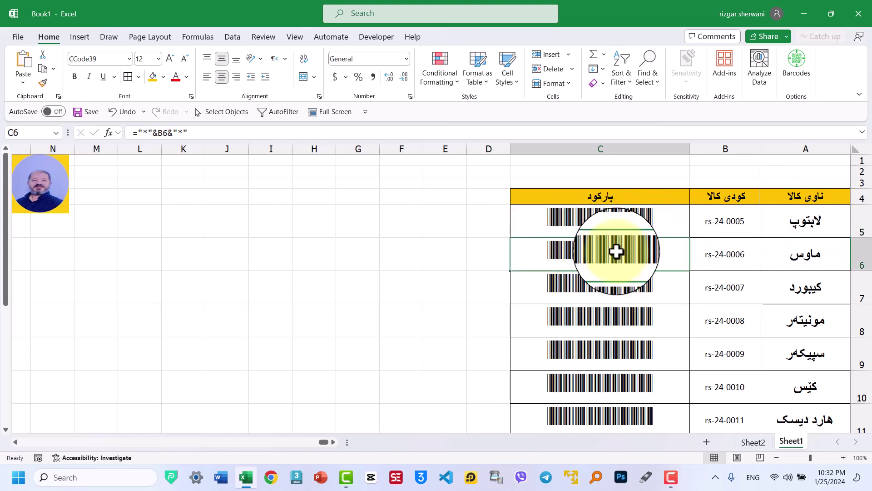
pyautogui.click(807, 252)
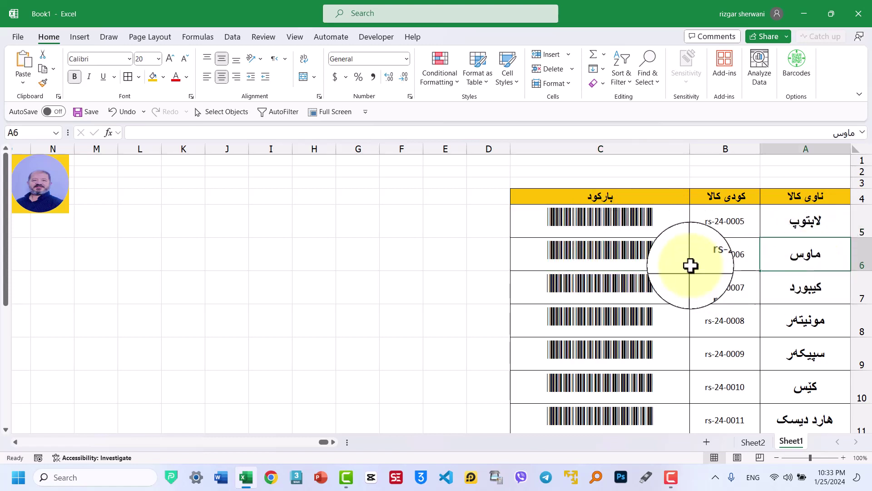
pyautogui.scroll(-2, 636, 263)
pyautogui.scroll(2, 598, 266)
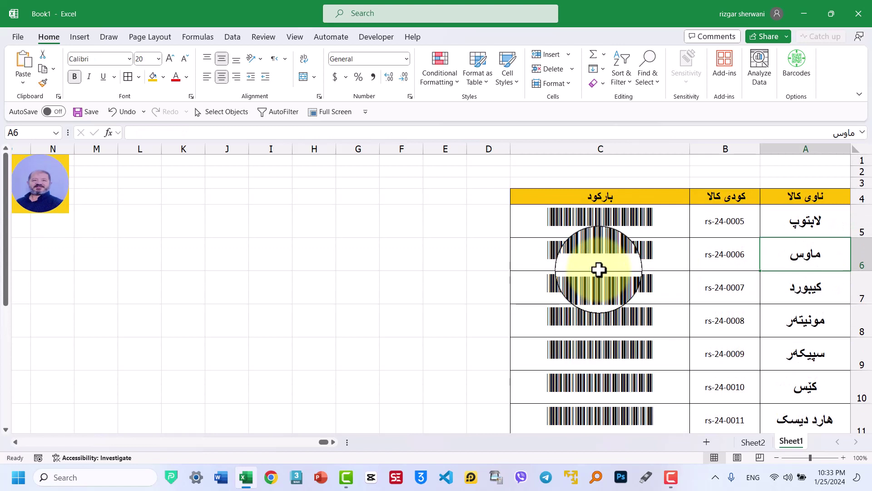